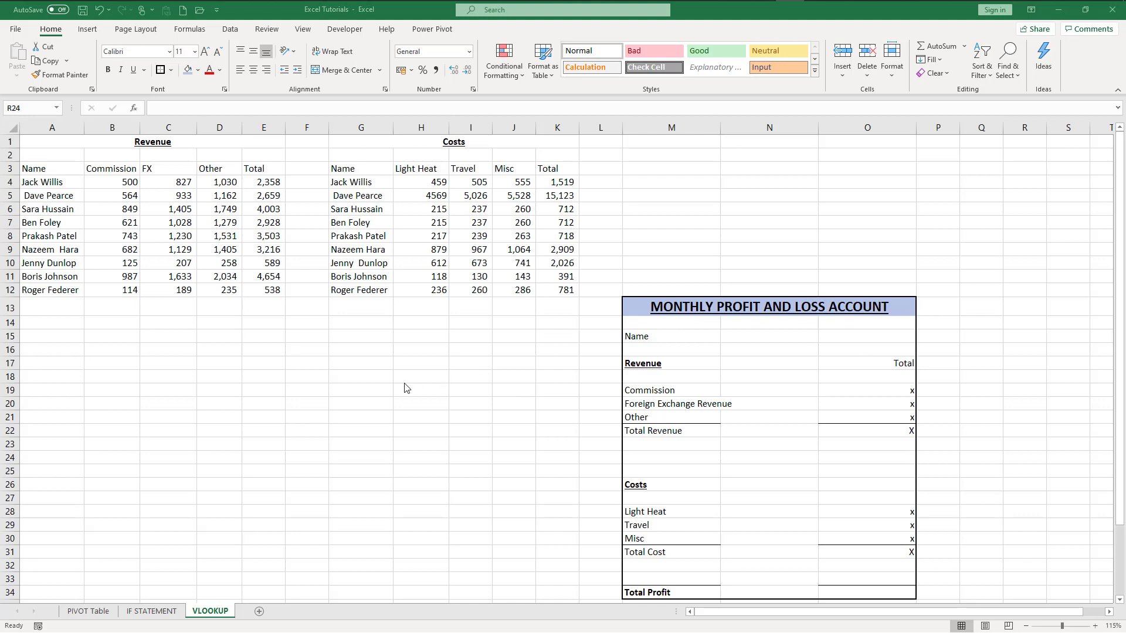
left_click(66, 230)
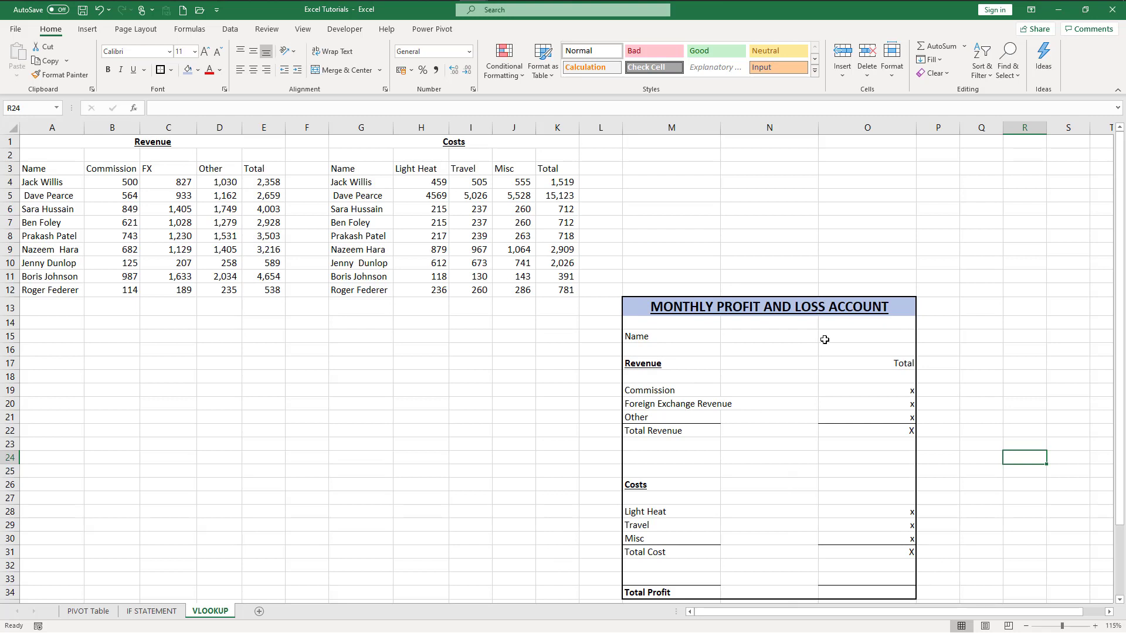
left_click(859, 331)
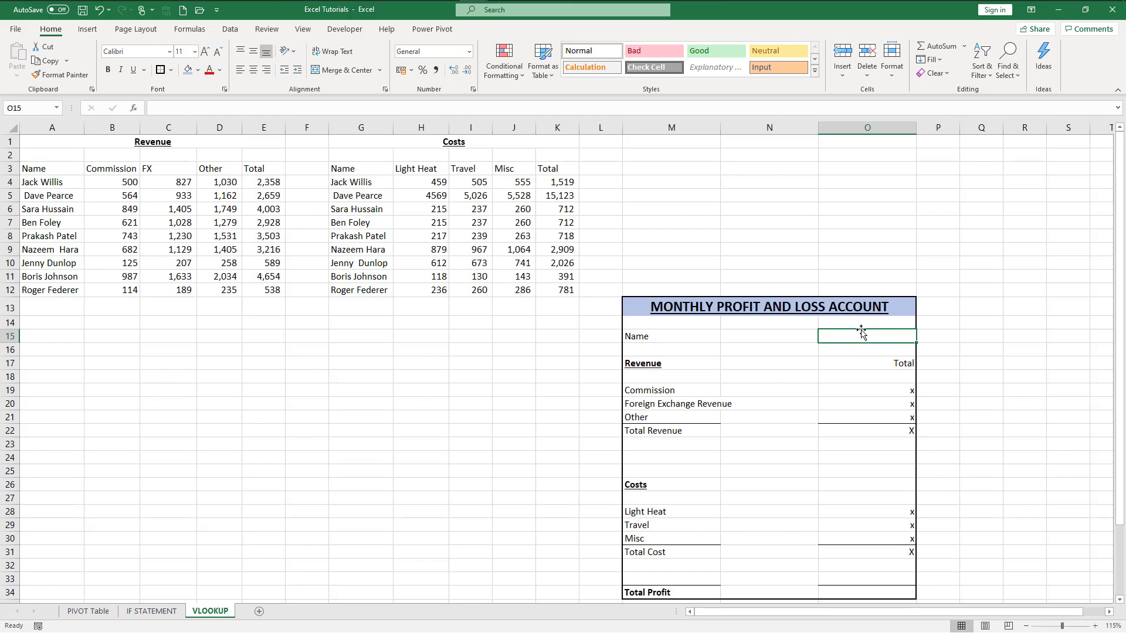
type("Jenny Dunlop")
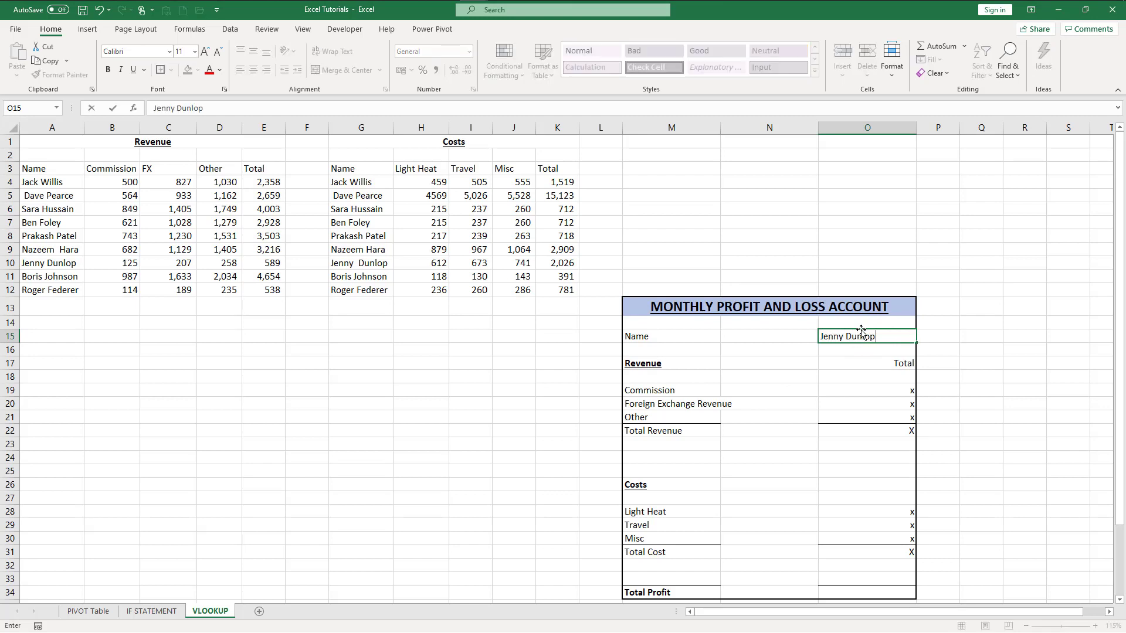
key("Return")
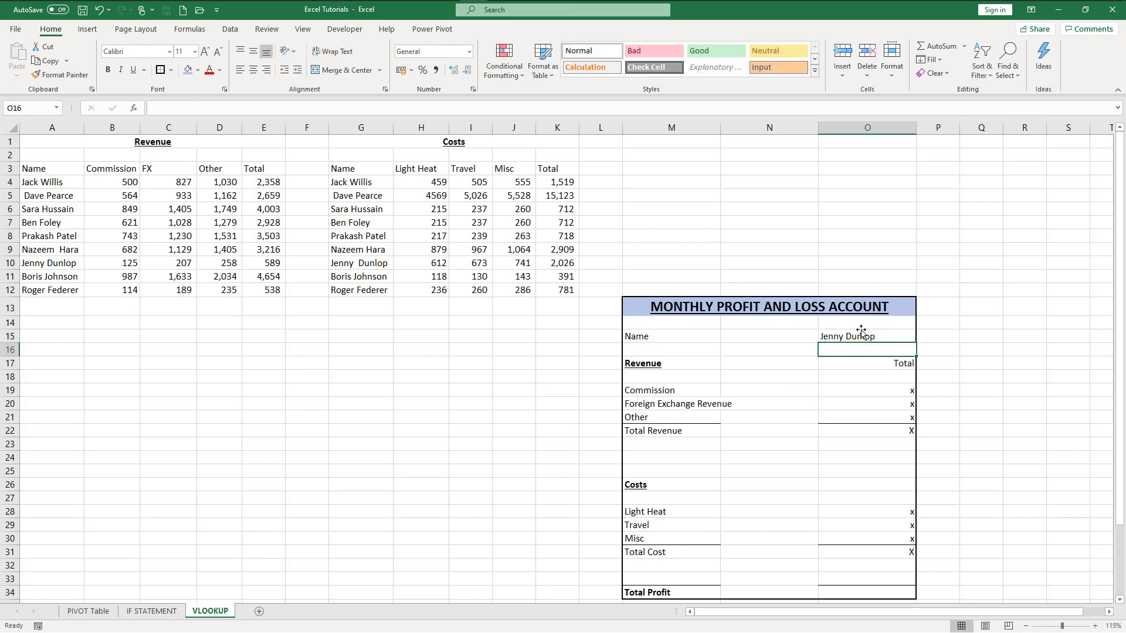
left_click_drag(875, 364, 853, 595)
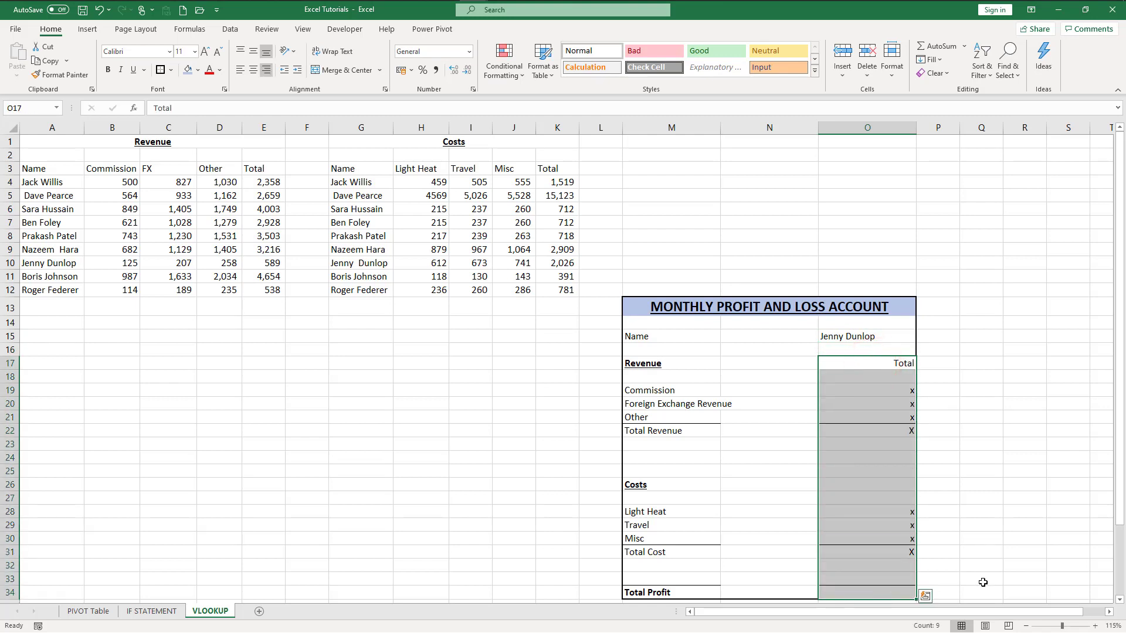
left_click(885, 593)
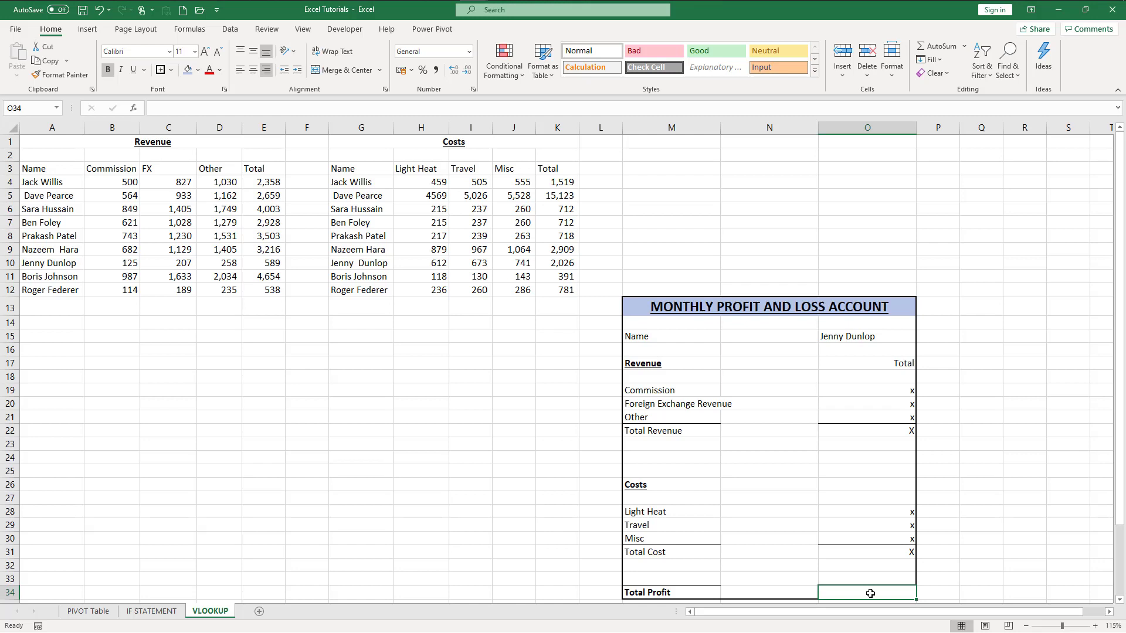
left_click(889, 335)
key("Delete")
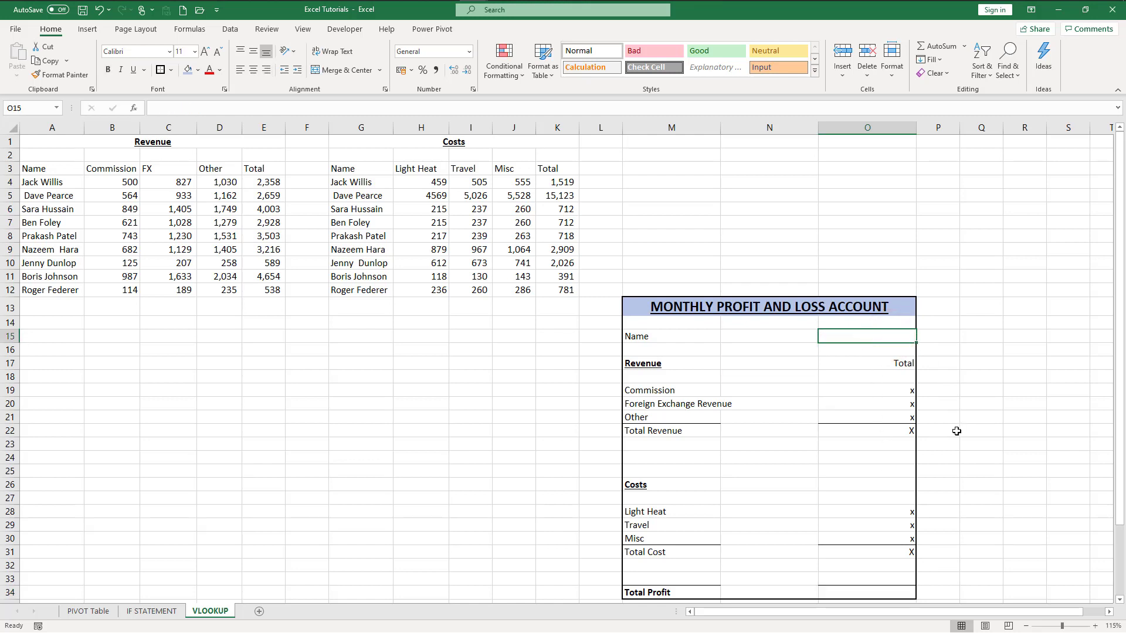
- Fill the Commission total in O19 with a VLOOKUP of O15 in the revenue table A3:E12, column 2, exact match (FALSE)
left_click(874, 392)
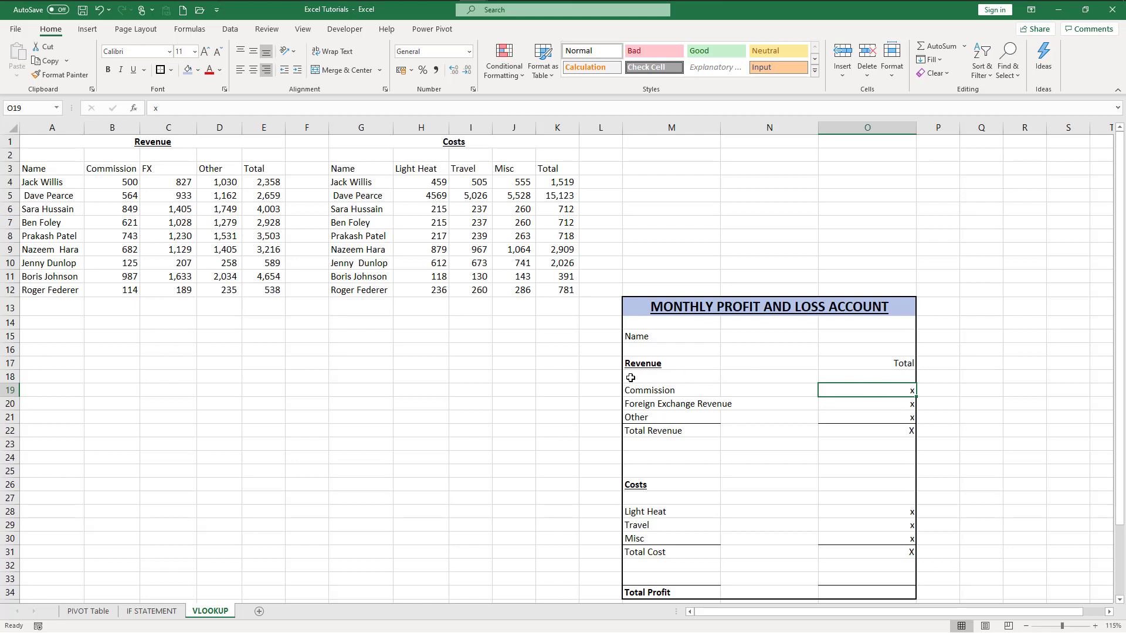
left_click(659, 390)
left_click(835, 391)
type("=vlookup")
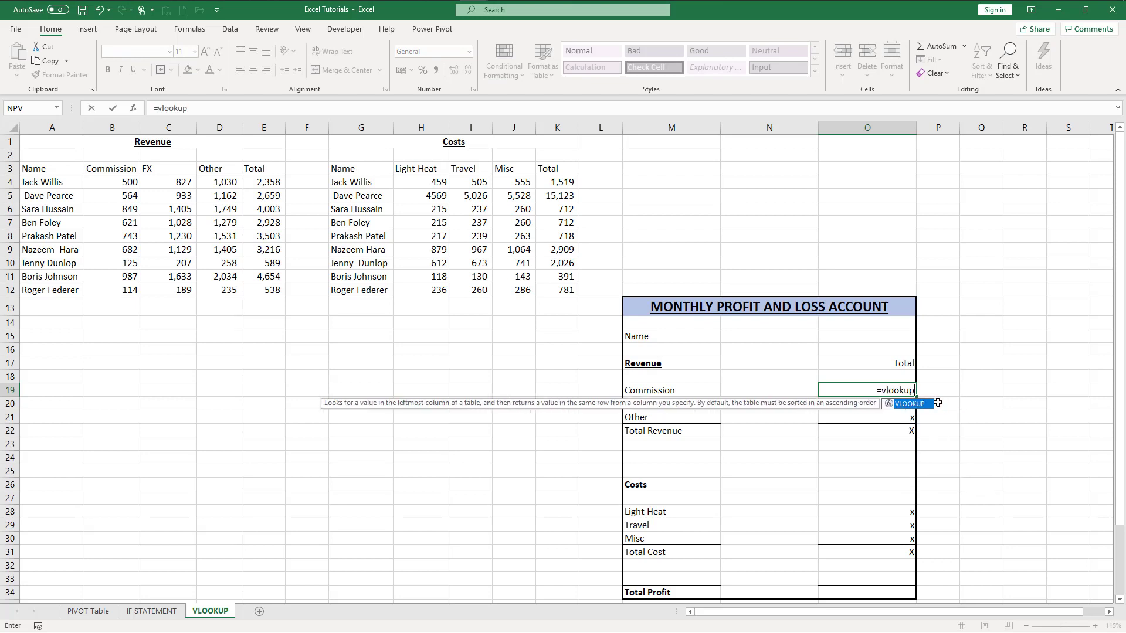
type("(")
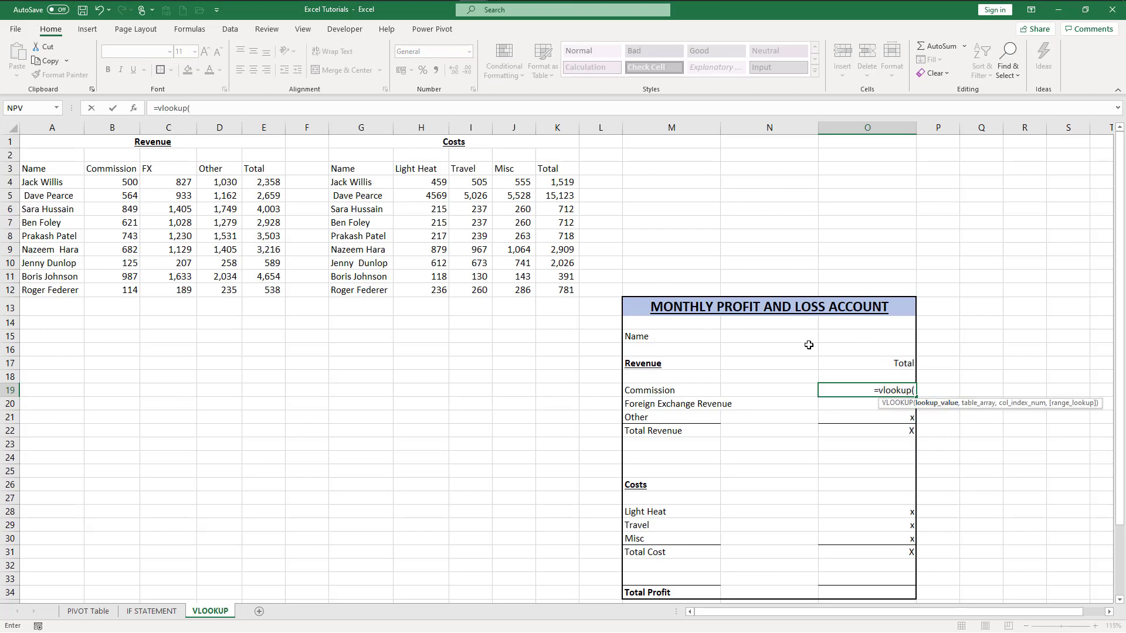
left_click(878, 335)
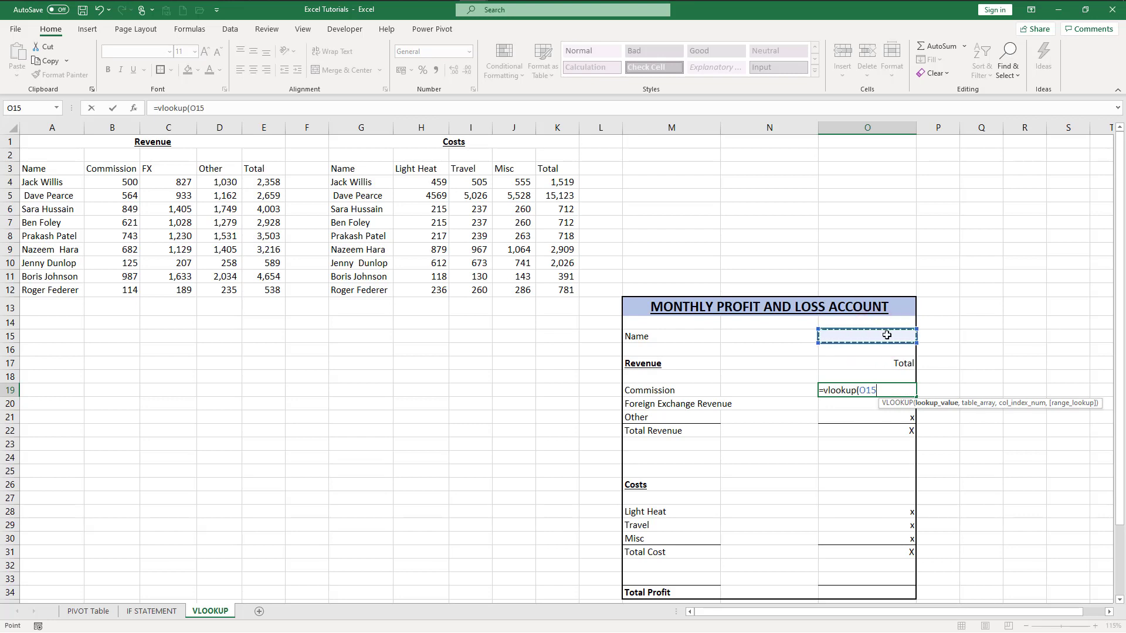
type(",")
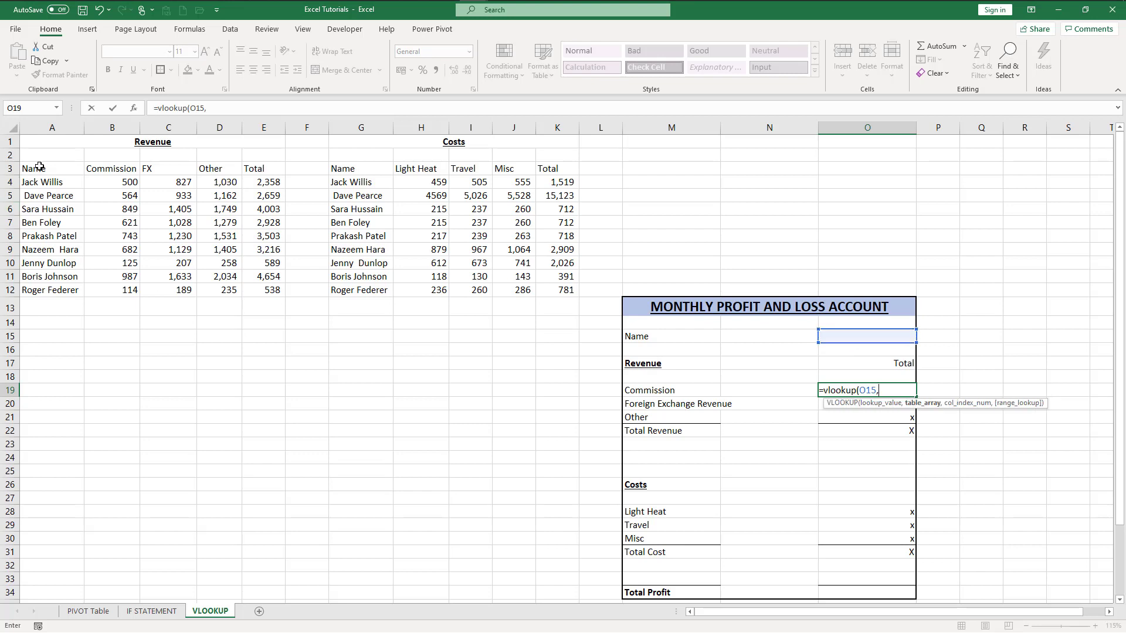
left_click_drag(39, 167, 265, 291)
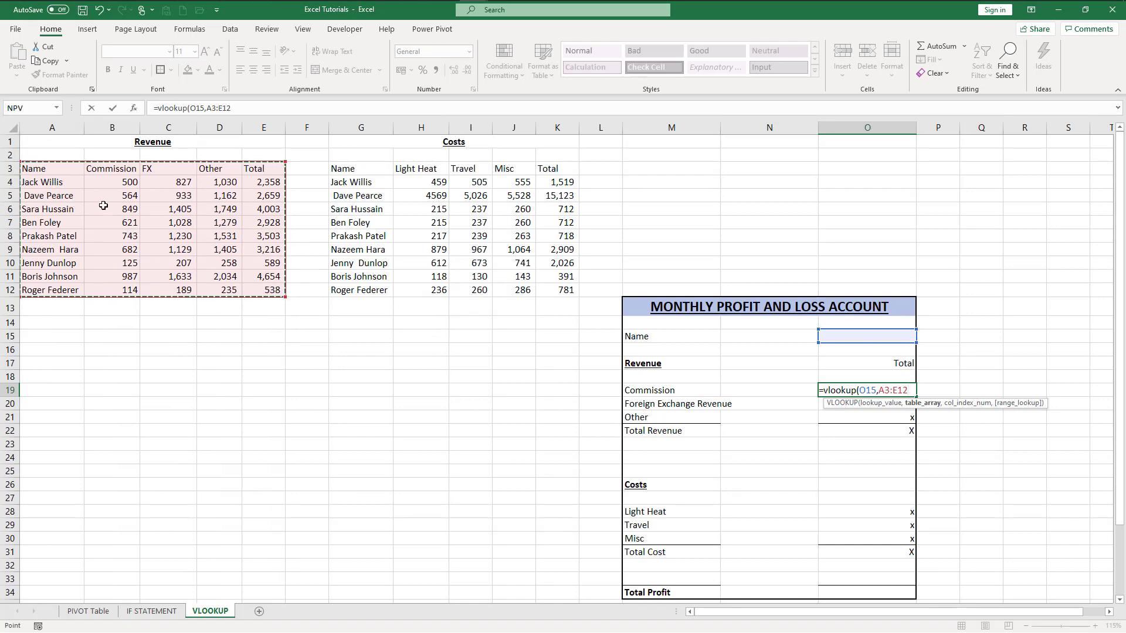
type(",")
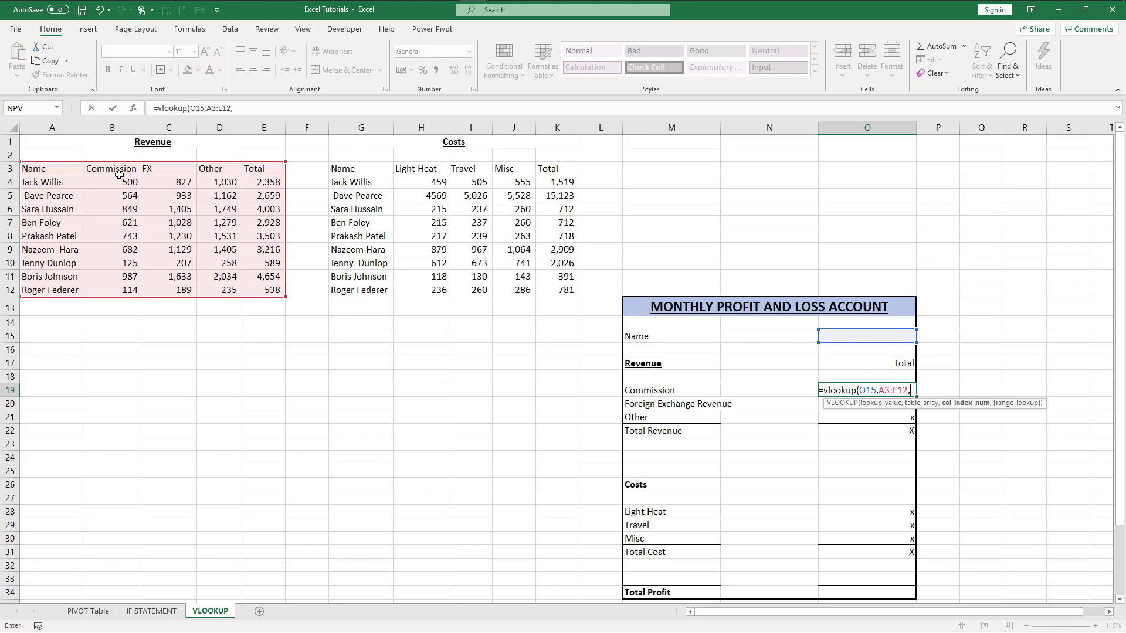
type("2,")
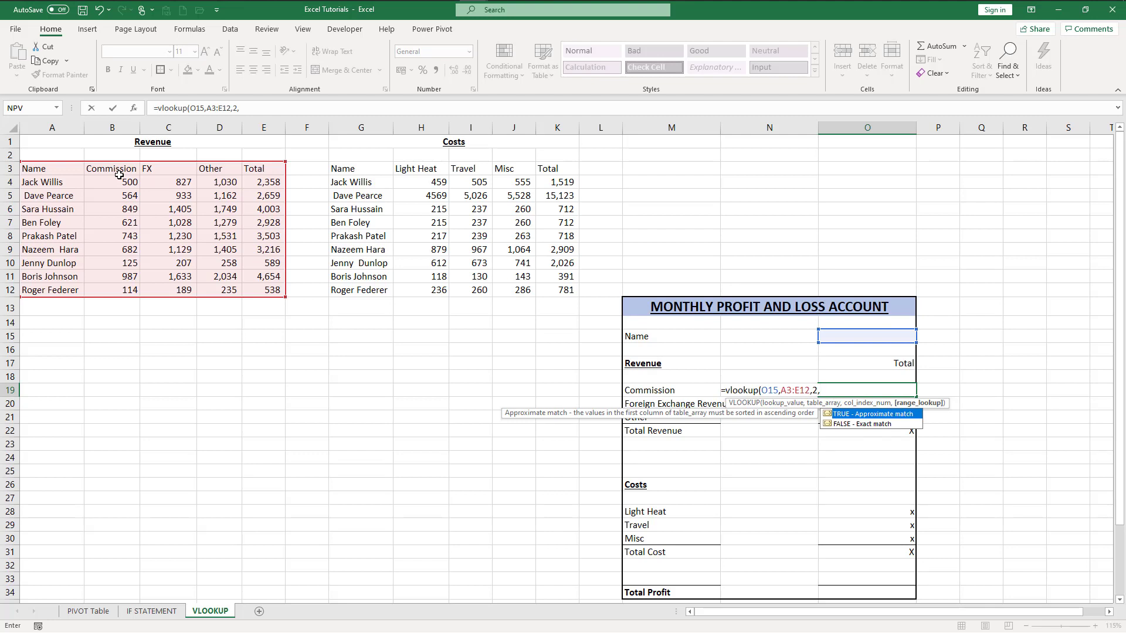
type("false)")
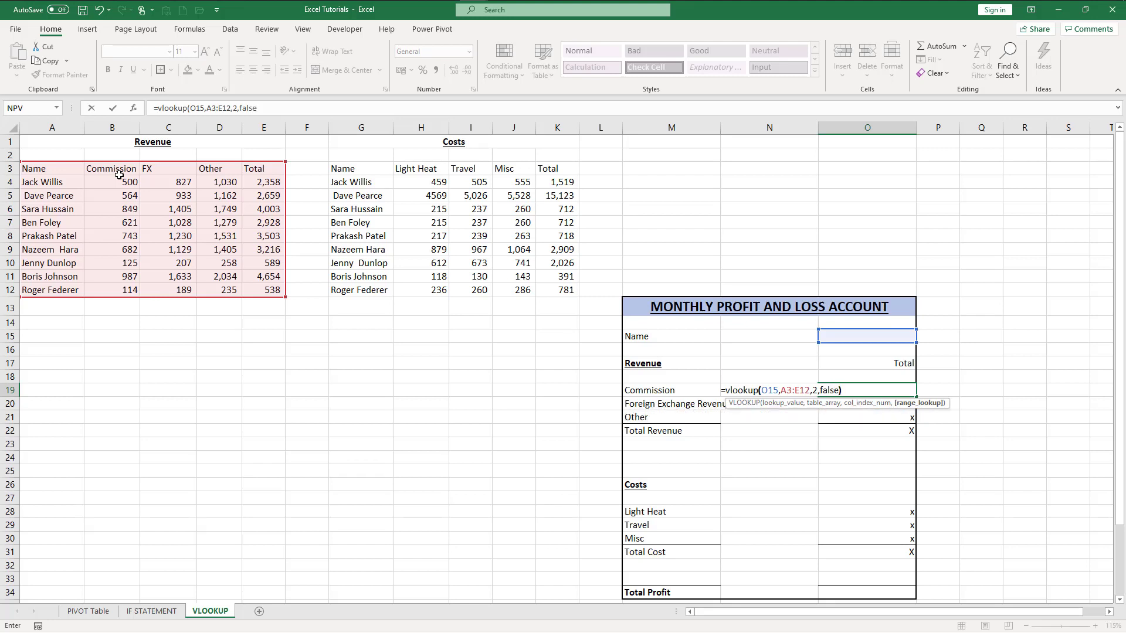
key("Return")
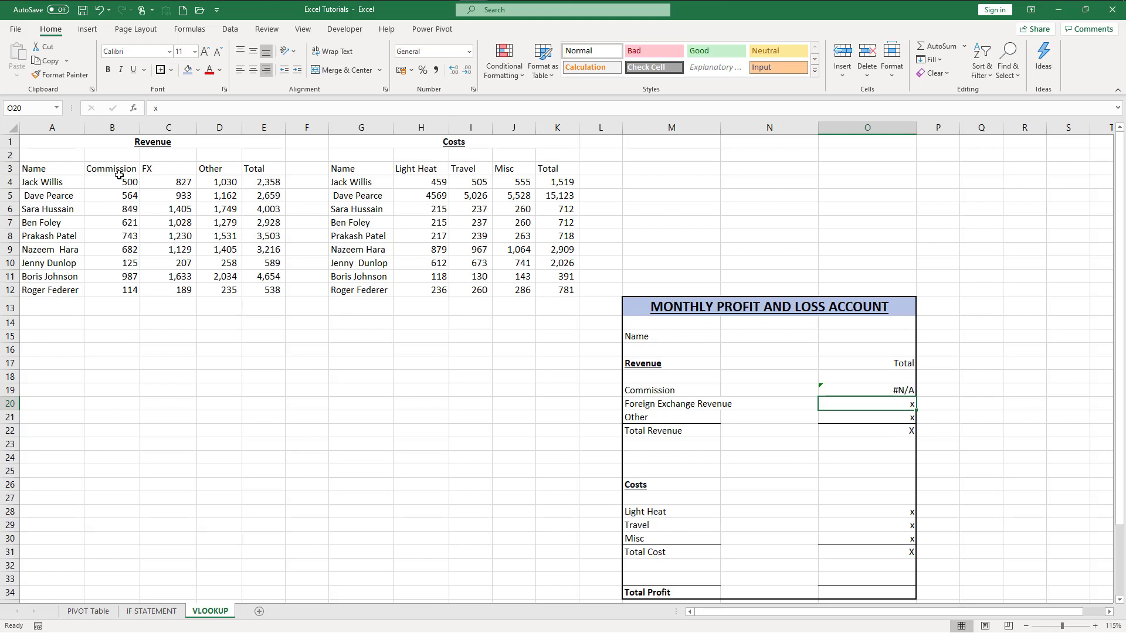
- Fill the Foreign Exchange Revenue total in O20 with a VLOOKUP of O15 in A3:E12, column 3, exact match (FALSE)
left_click(855, 337)
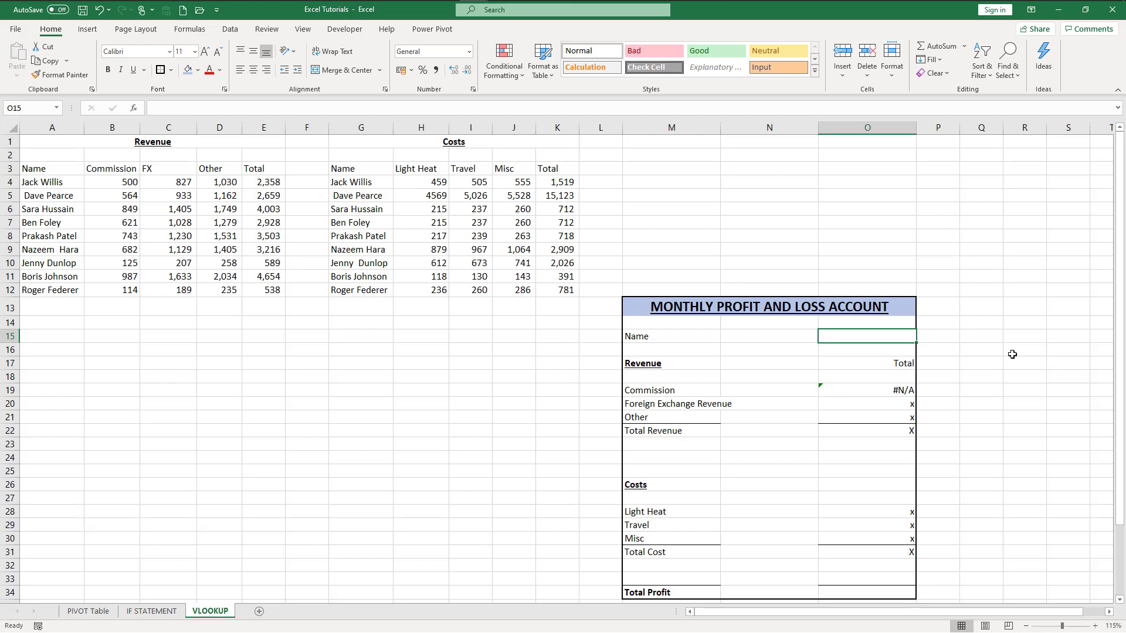
left_click(858, 387)
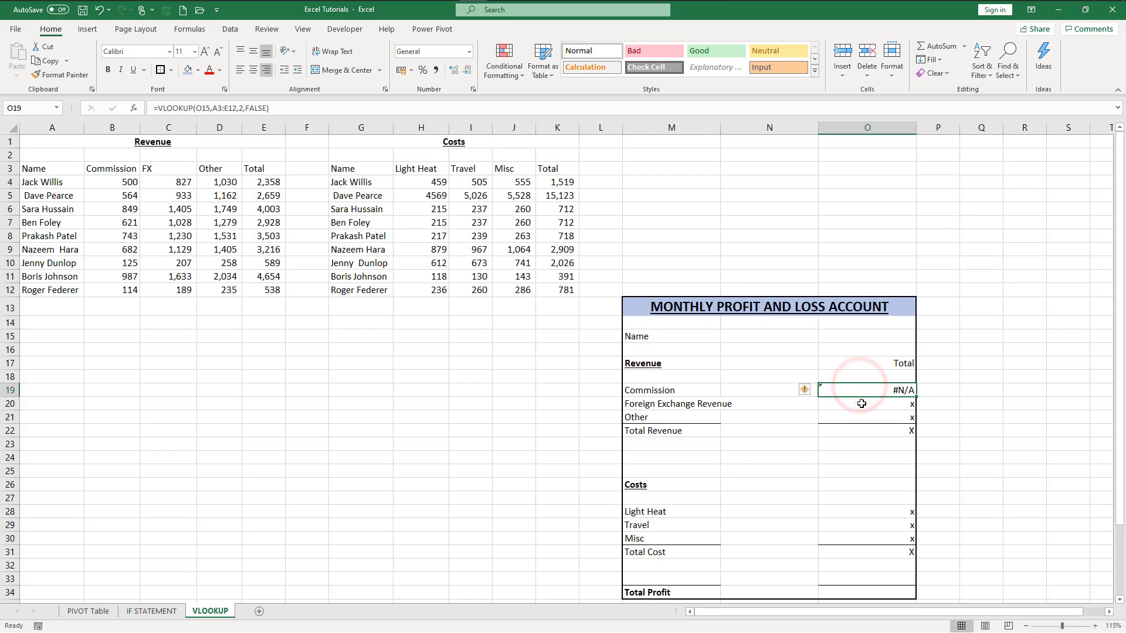
left_click(861, 404)
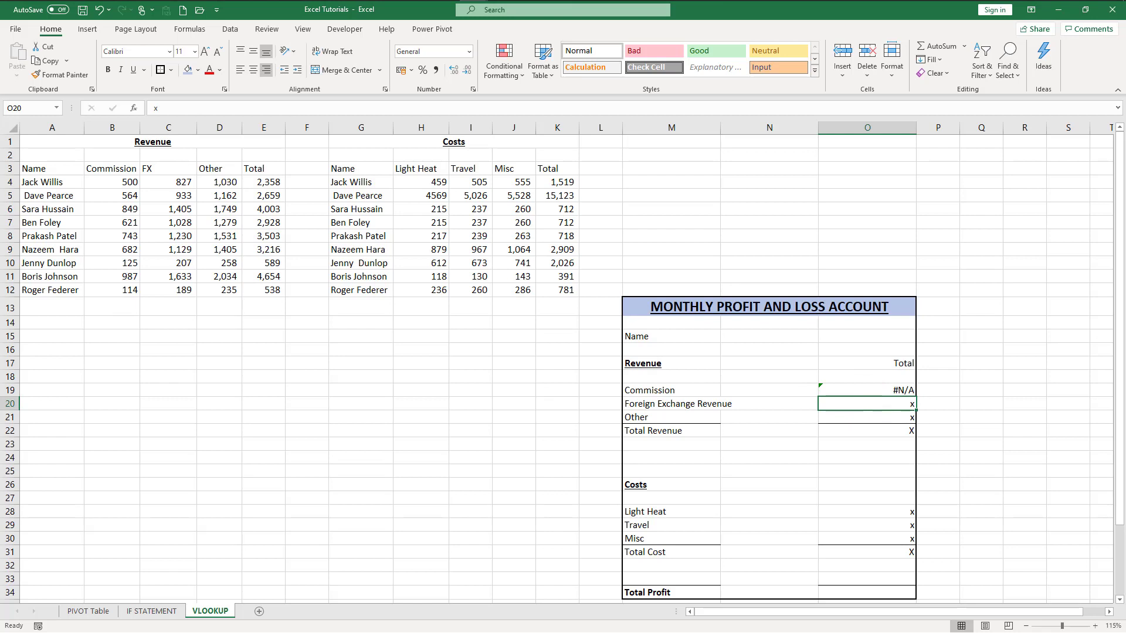
type("=vlookup(")
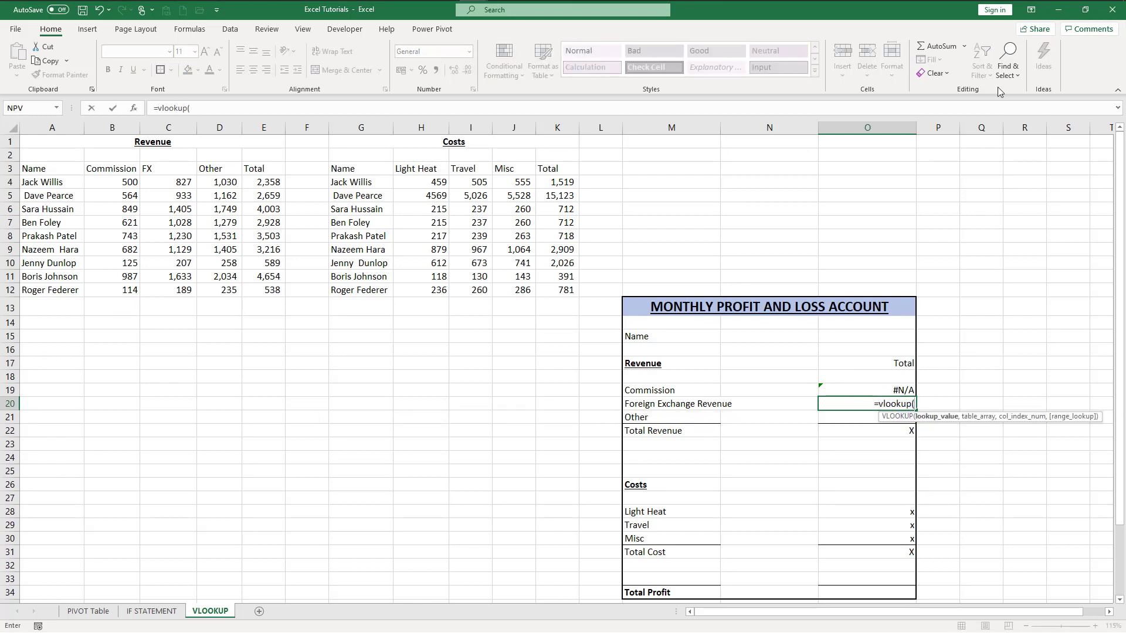
left_click(864, 332)
type(",")
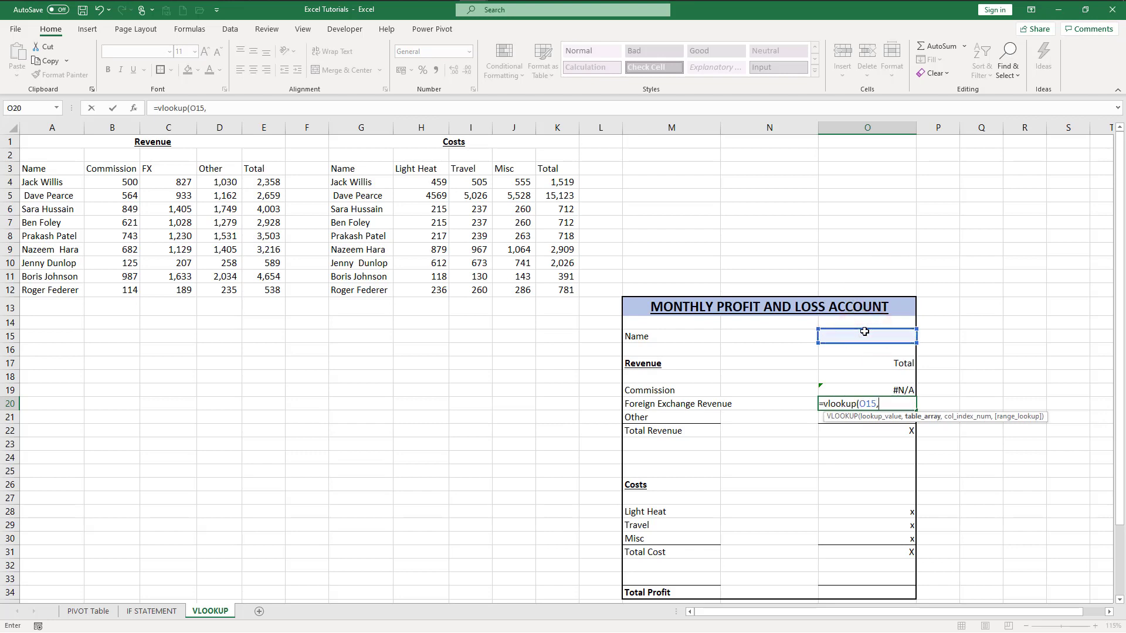
left_click_drag(41, 168, 280, 288)
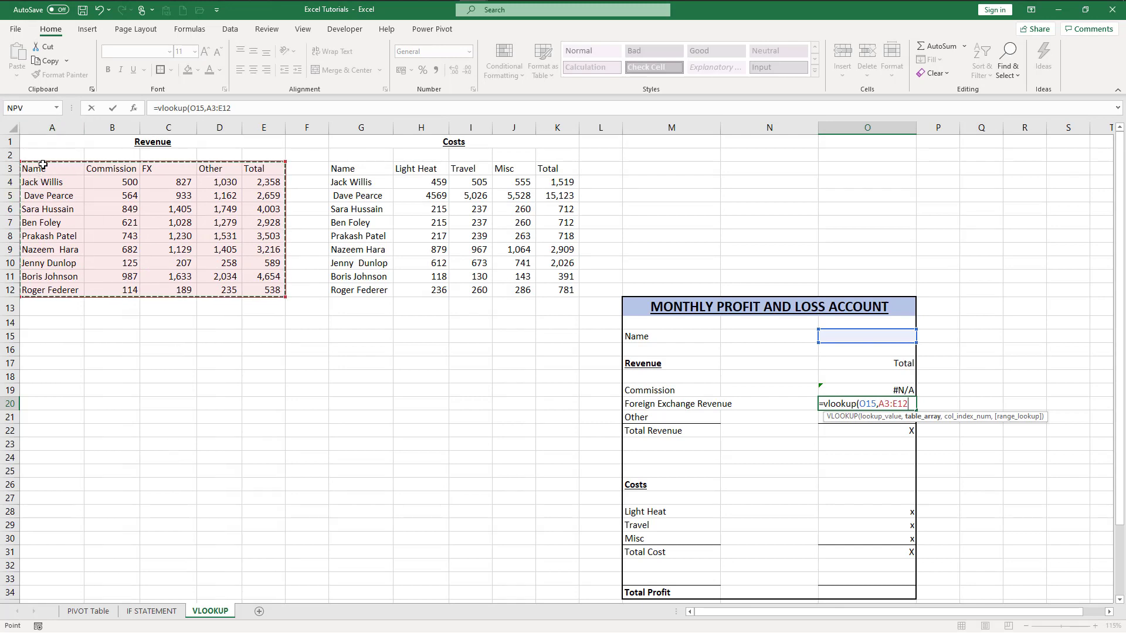
type(",")
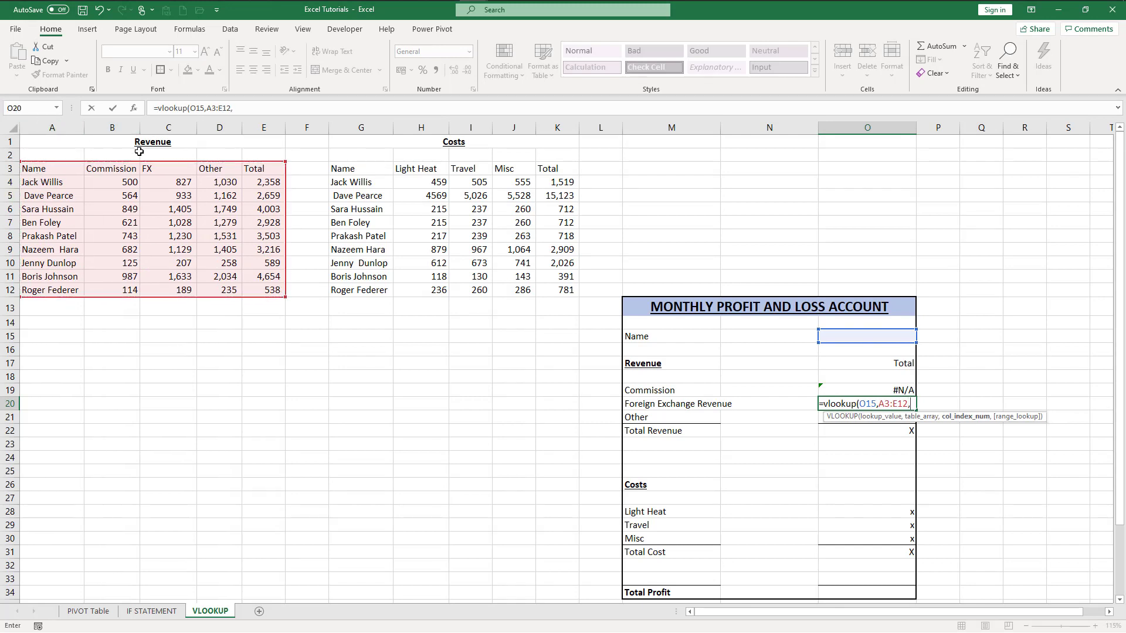
type("3,falseO")
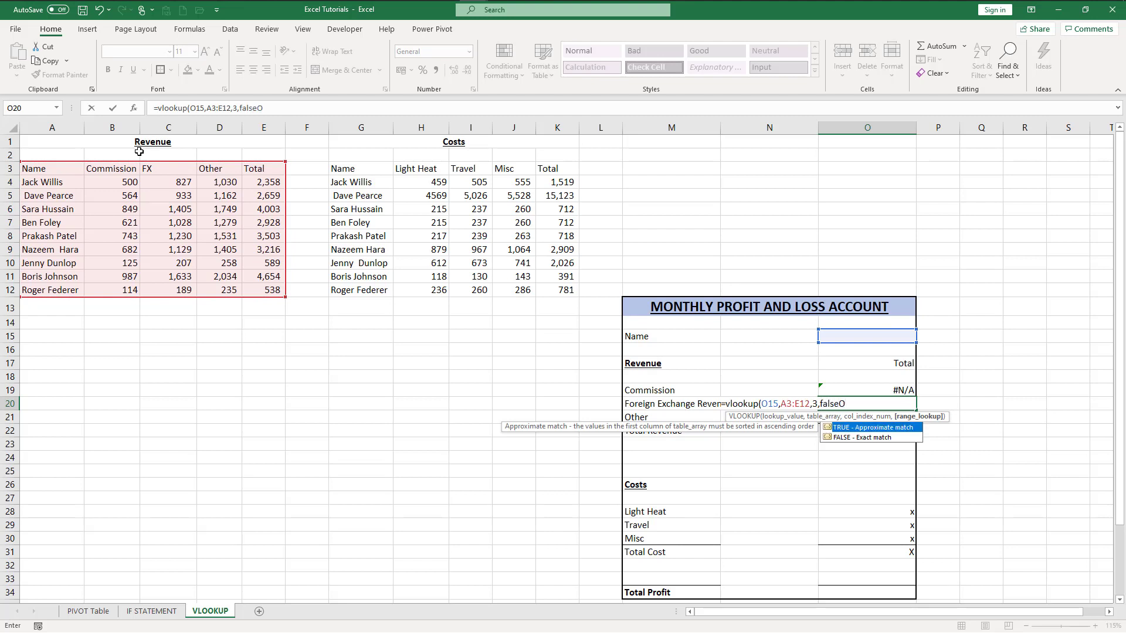
key("BackSpace")
type(")")
key("Return")
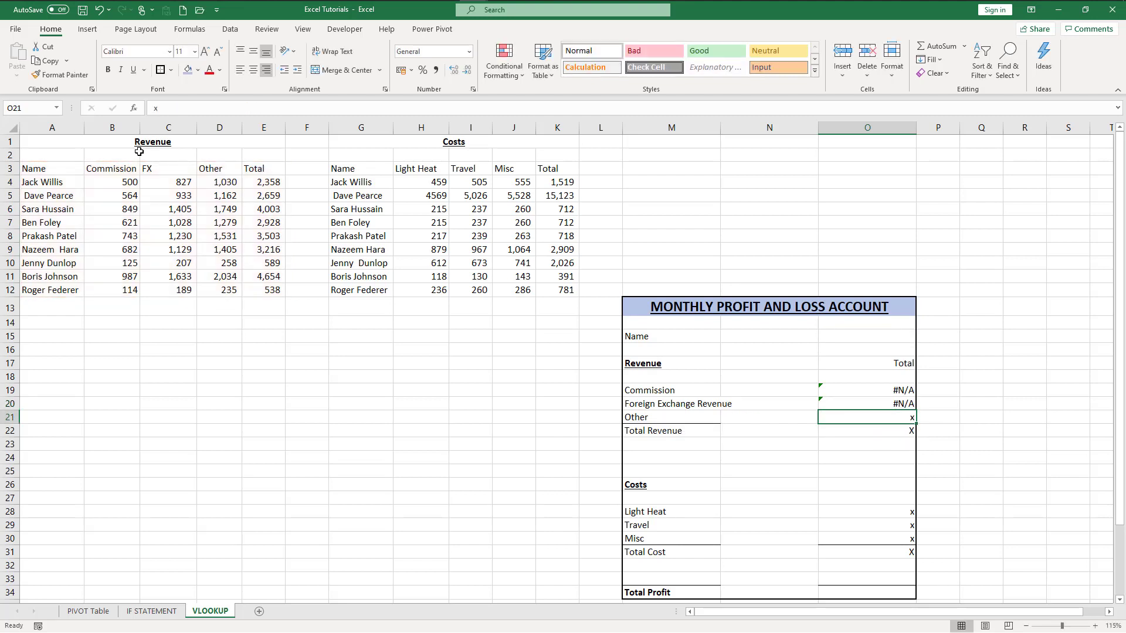
- Fill the Other revenue total in O21 with a VLOOKUP of O15 in A3:E12, column 4, exact match (FALSE)
type("=vlookup9")
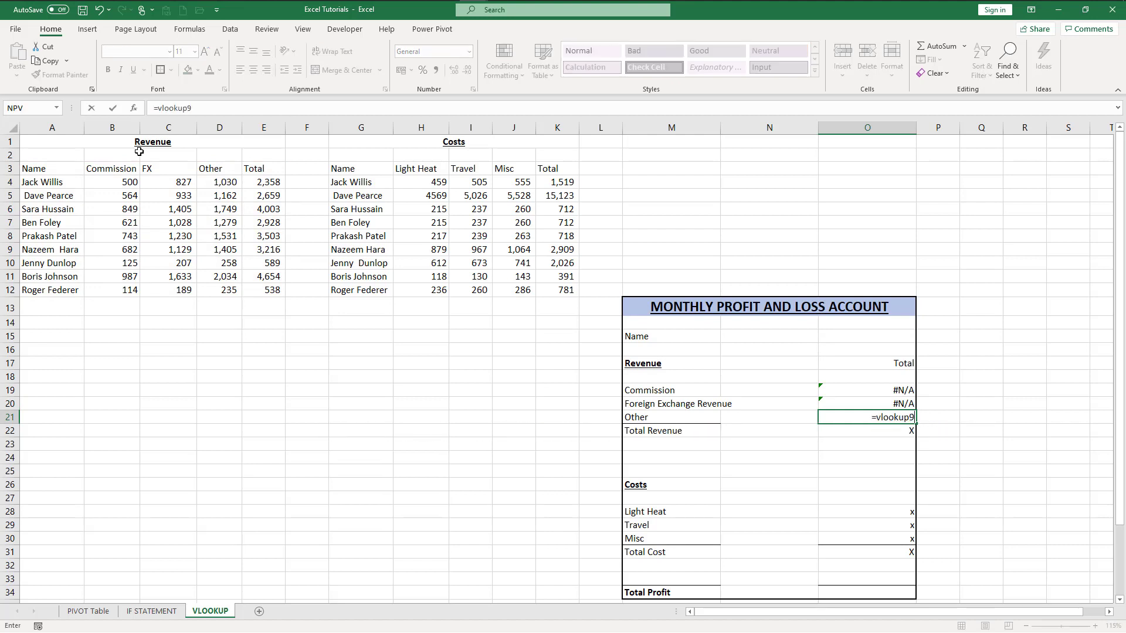
key("BackSpace")
type("(")
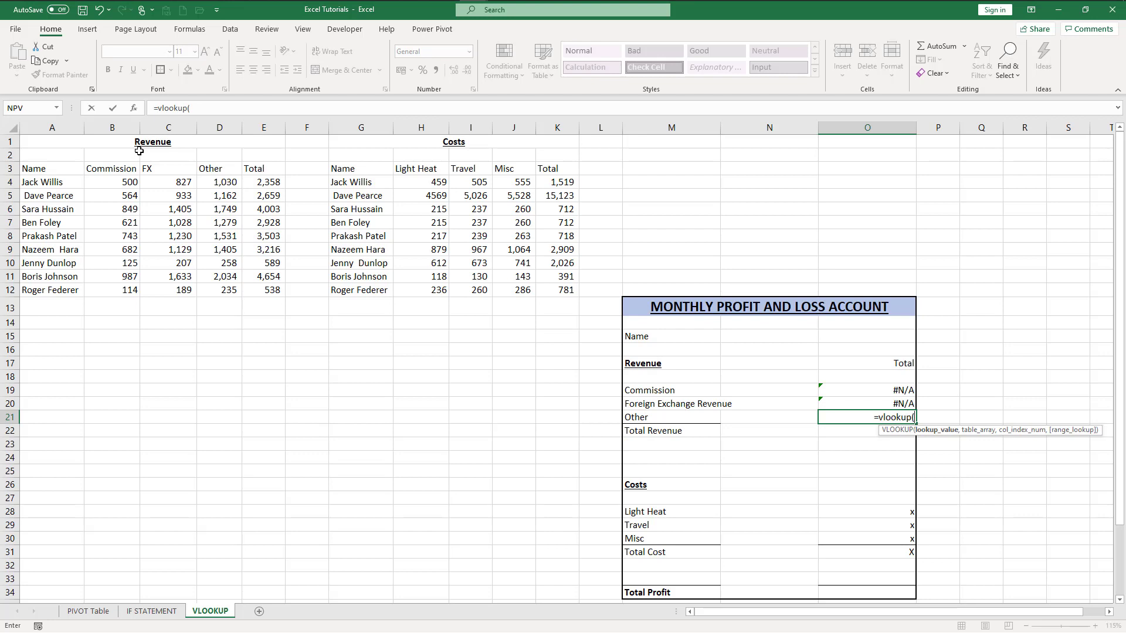
left_click(834, 336)
type(",")
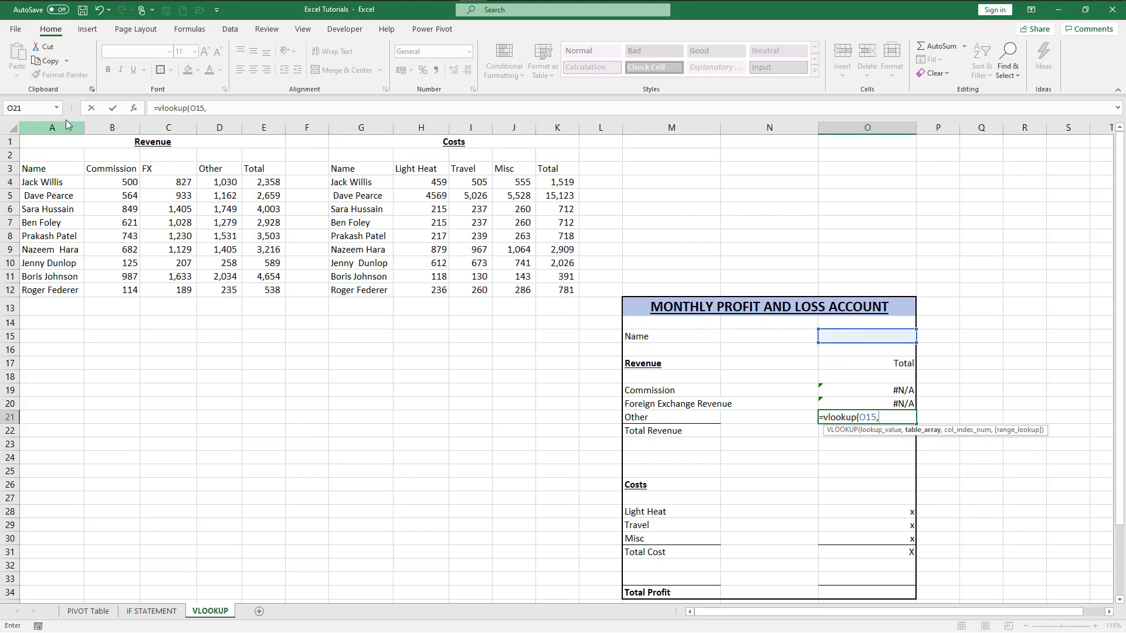
left_click_drag(66, 126, 264, 128)
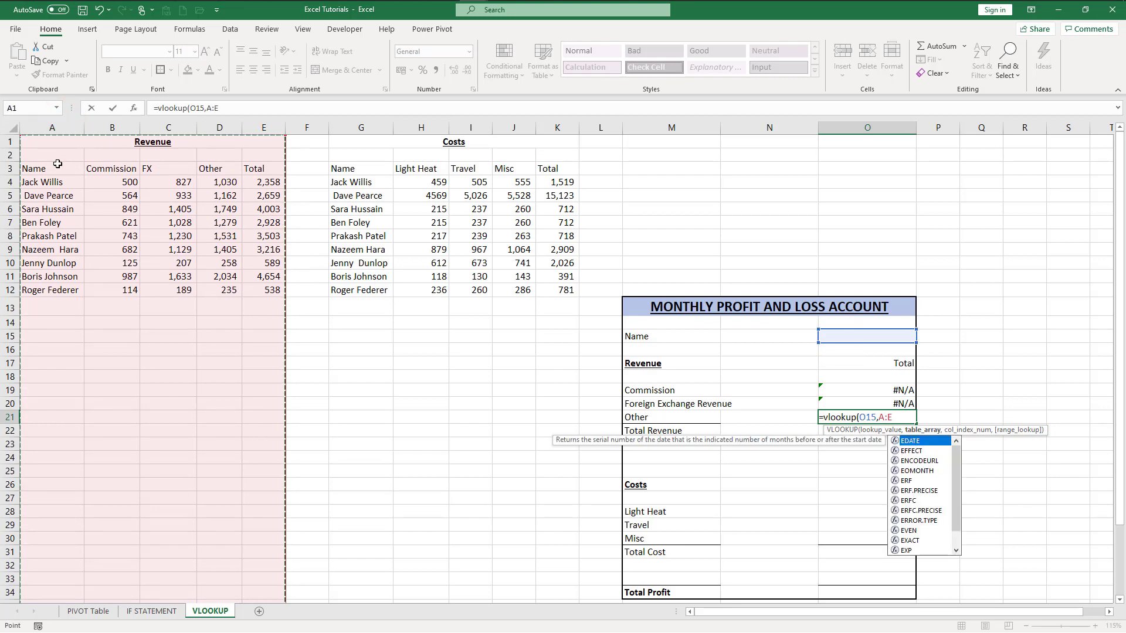
left_click_drag(57, 164, 276, 291)
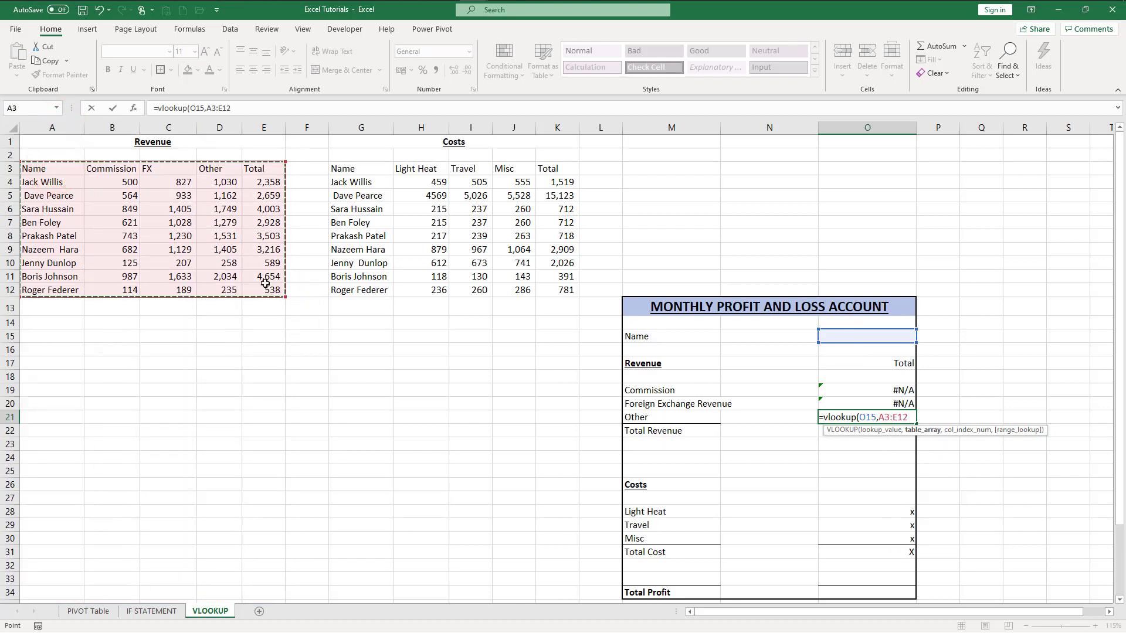
type(",4,false")
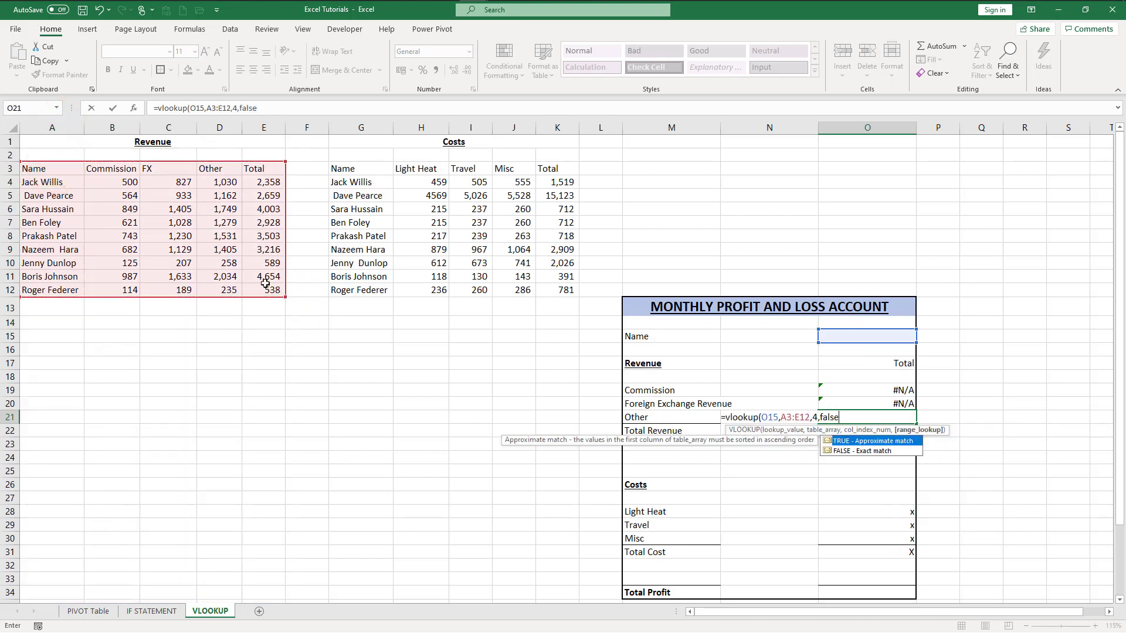
key("Return")
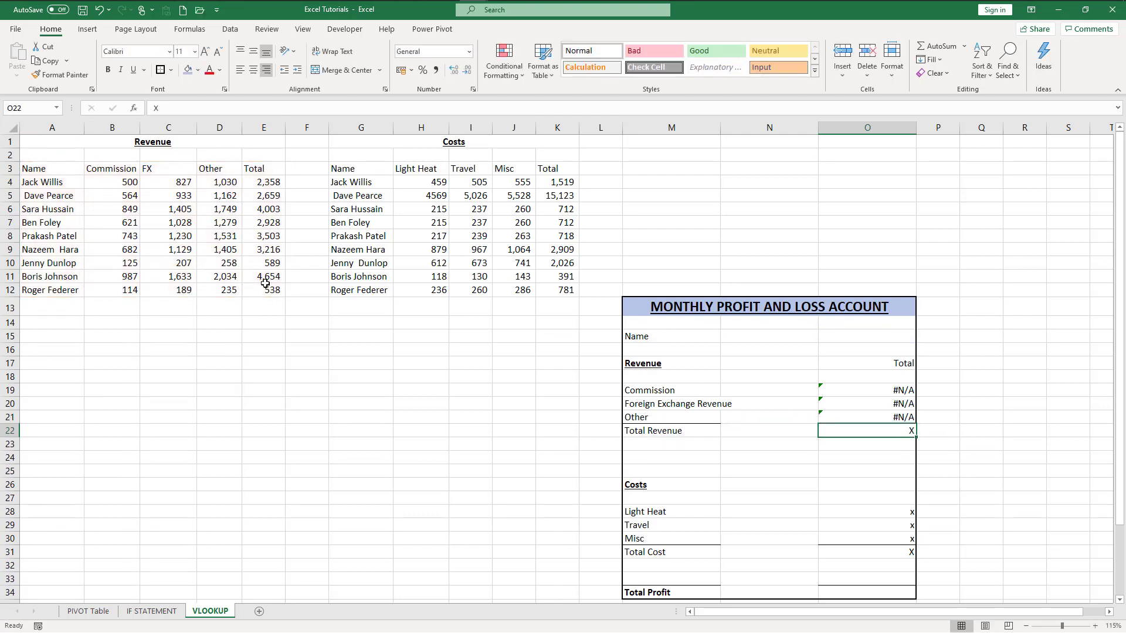
- Fill the Light Heat total in O28 with a VLOOKUP of O15 in the costs table G3:K12, column 2, exact match (FALSE)
key("Down")
key("Down")
key("Down")
key("Down")
key("Down")
key("Down")
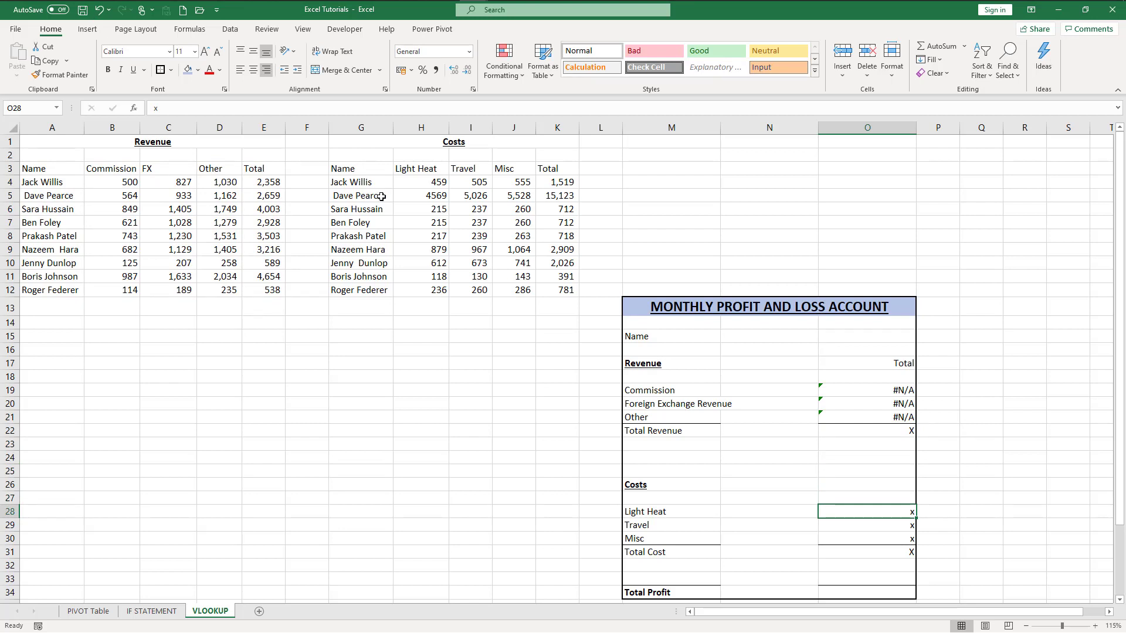
type("=vl")
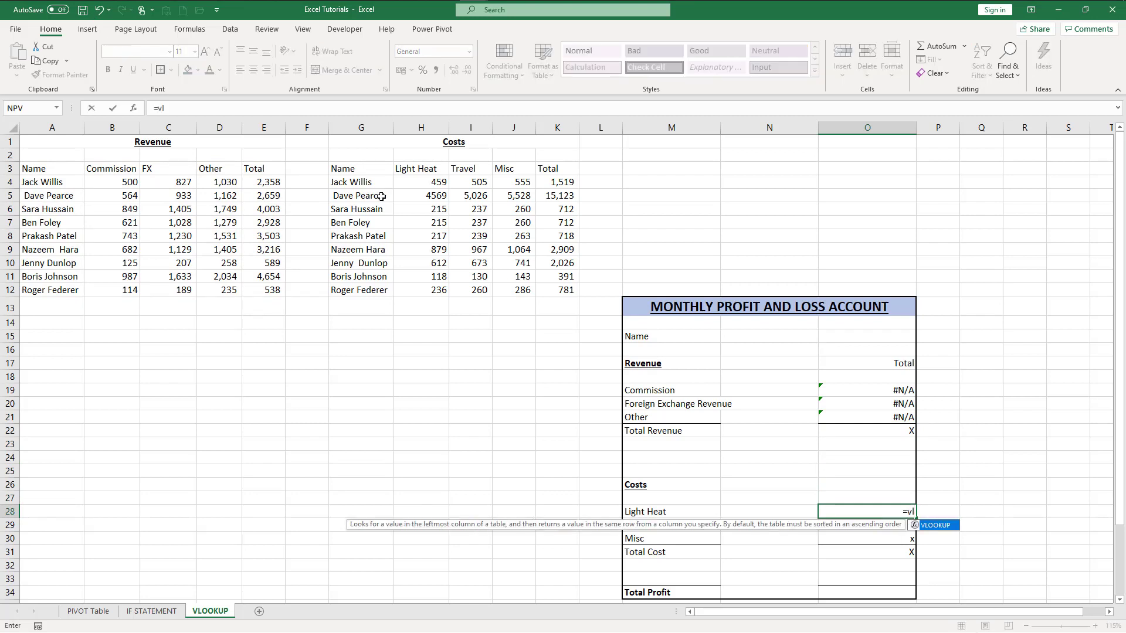
type("ookup(")
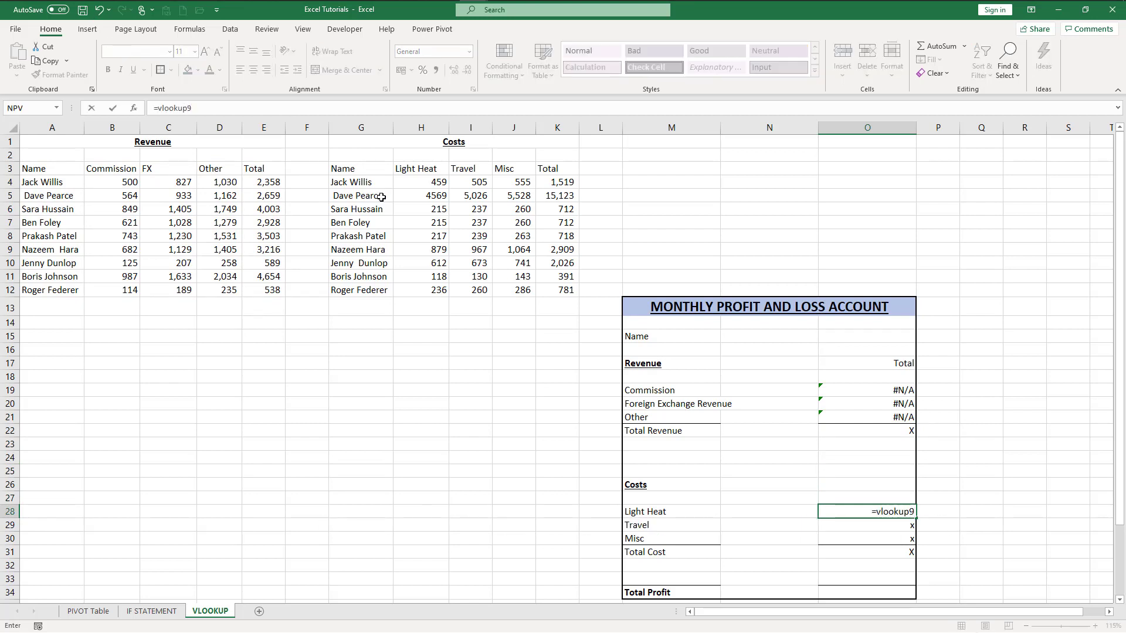
key("BackSpace")
type("(")
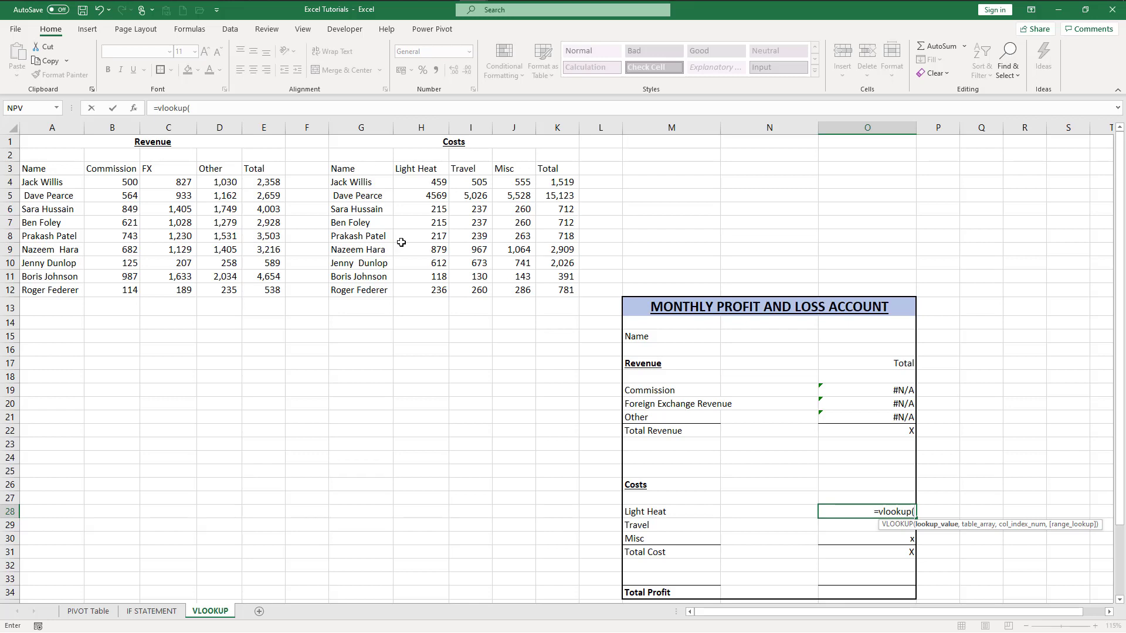
left_click(862, 339)
type(",")
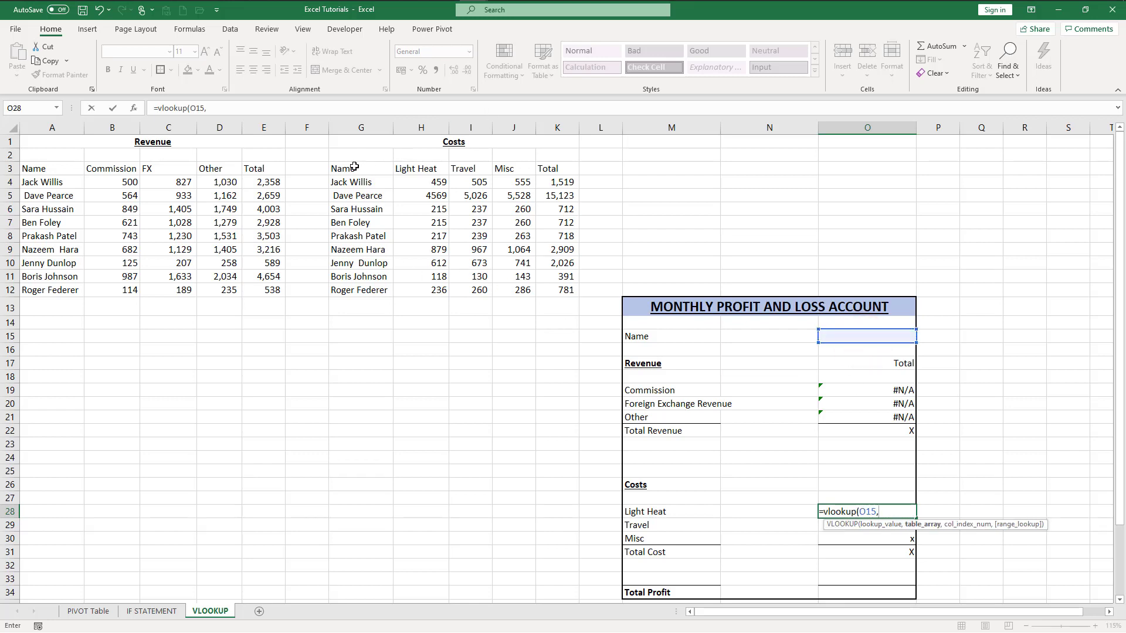
left_click_drag(354, 168, 544, 293)
type(",2,f")
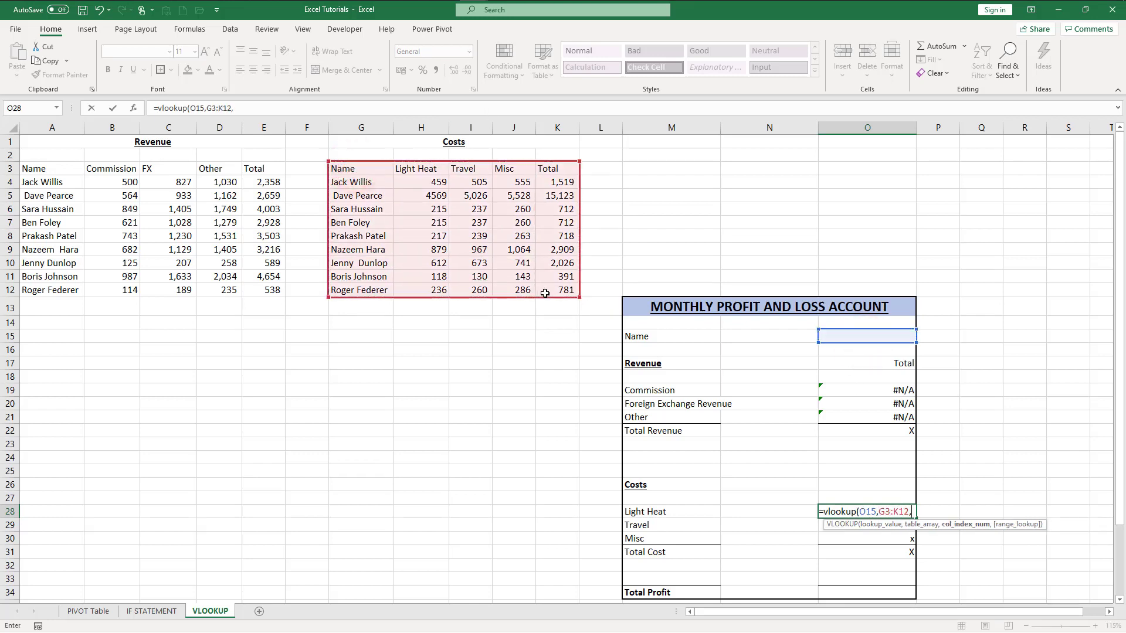
type("alse)")
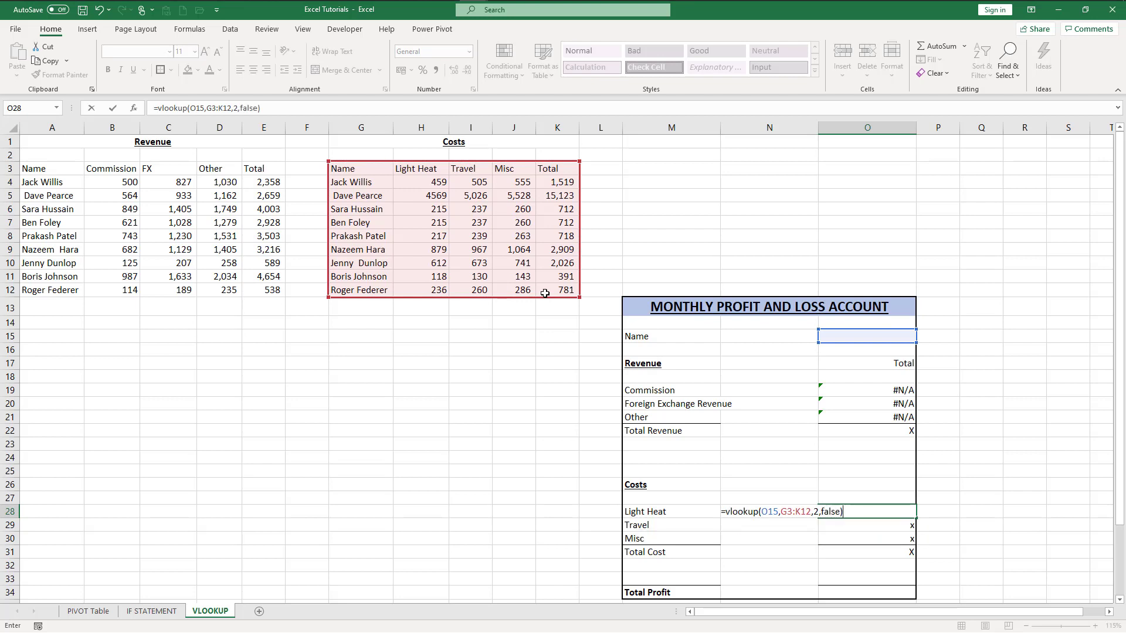
key("Return")
key("Up")
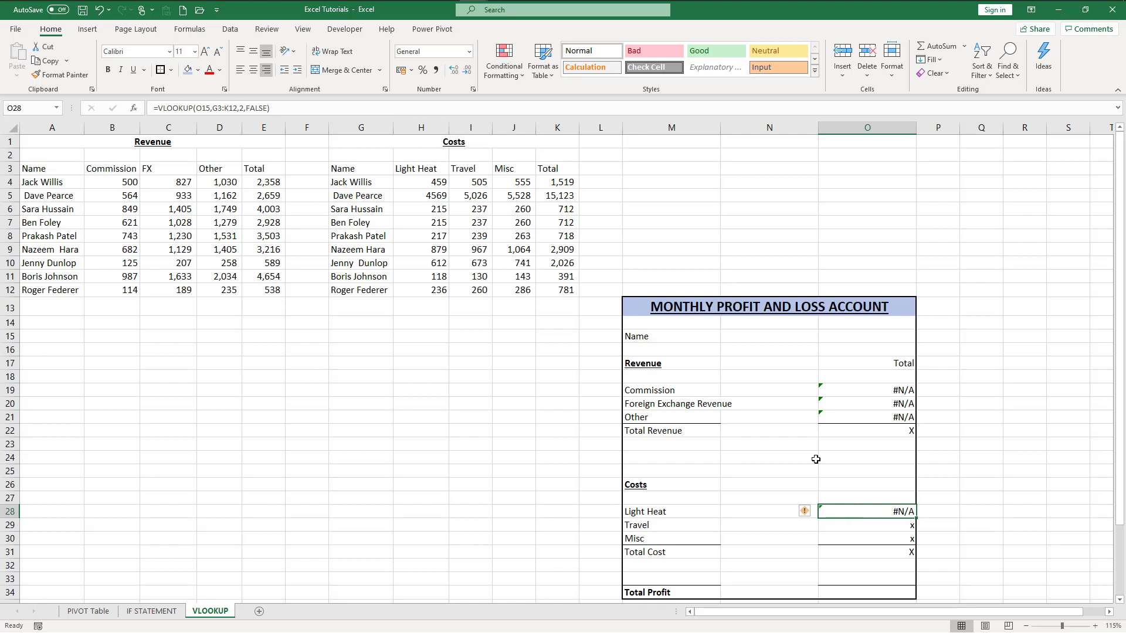
- Try copying the Light Heat lookup from O28 down to the Travel total in O29, inspect its references, and undo the copy
left_click(491, 108)
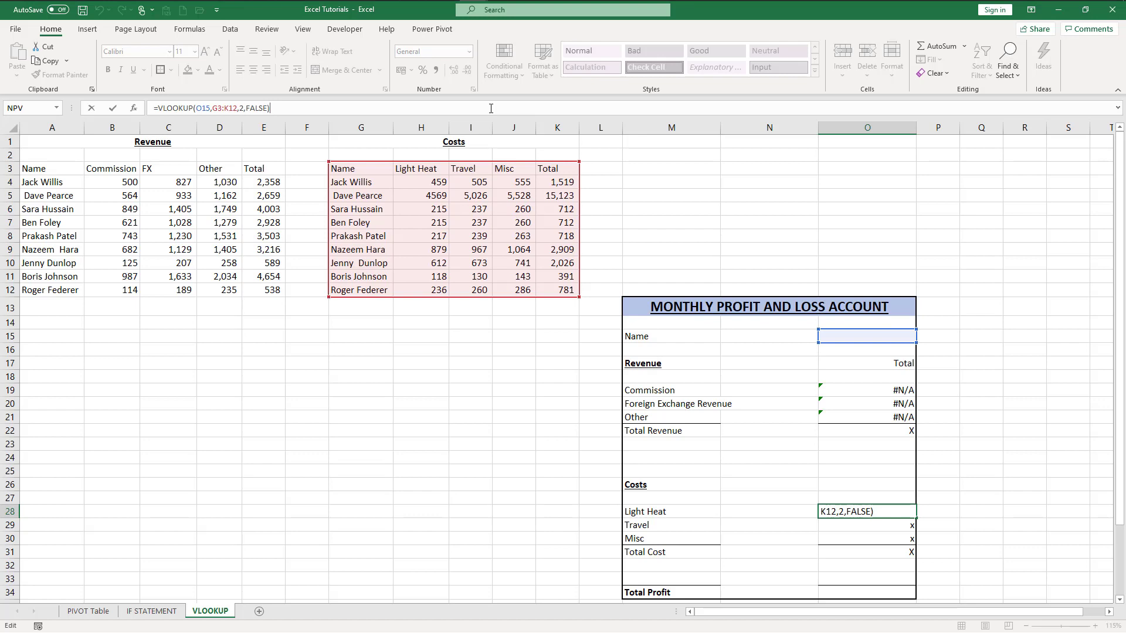
key("Return")
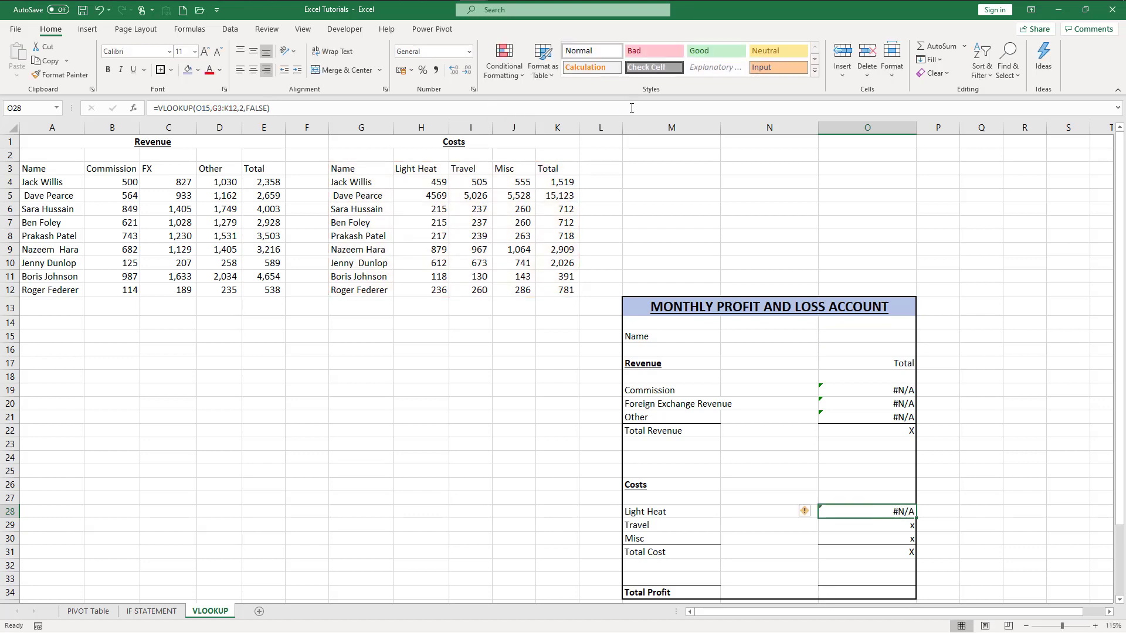
left_click(632, 105)
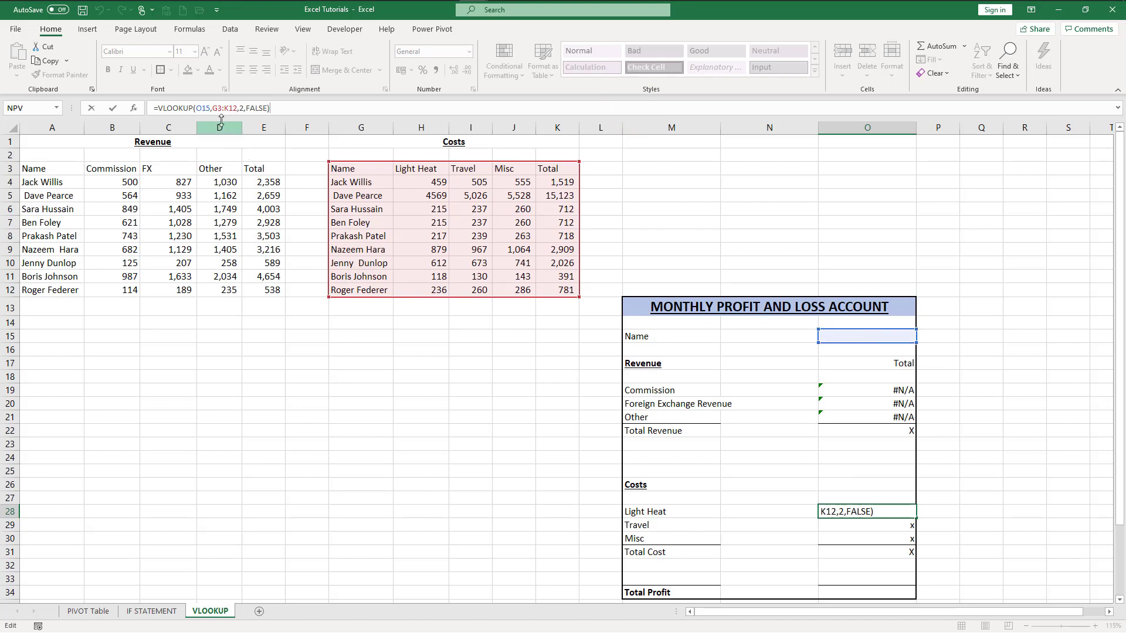
left_click(1027, 547)
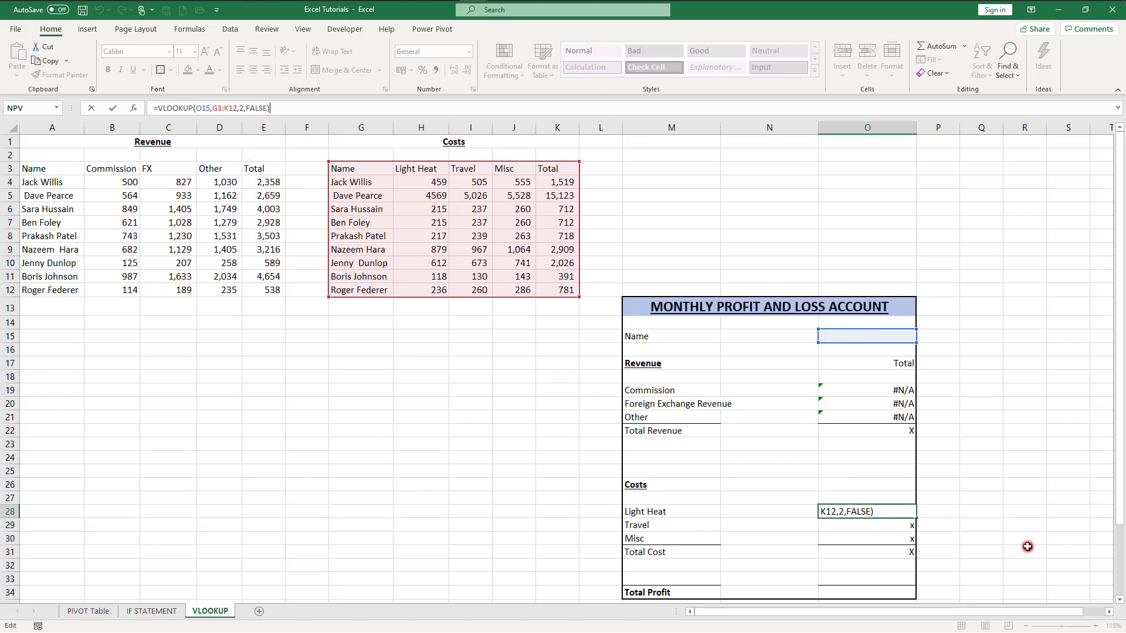
left_click(895, 510)
left_click_drag(918, 515, 905, 536)
left_click(897, 526)
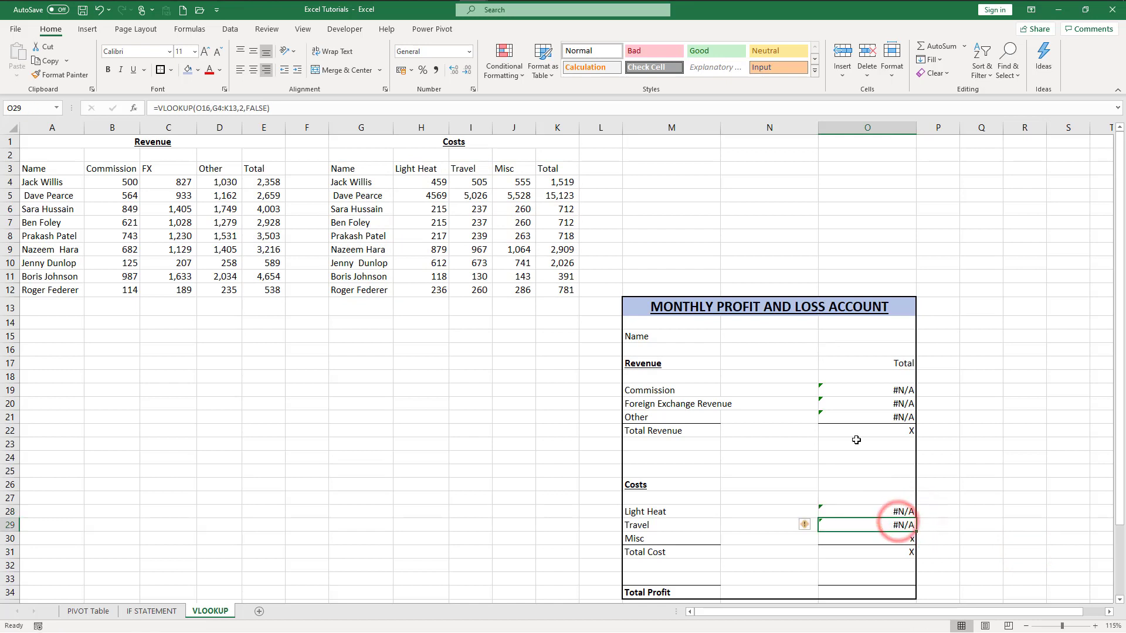
left_click(490, 105)
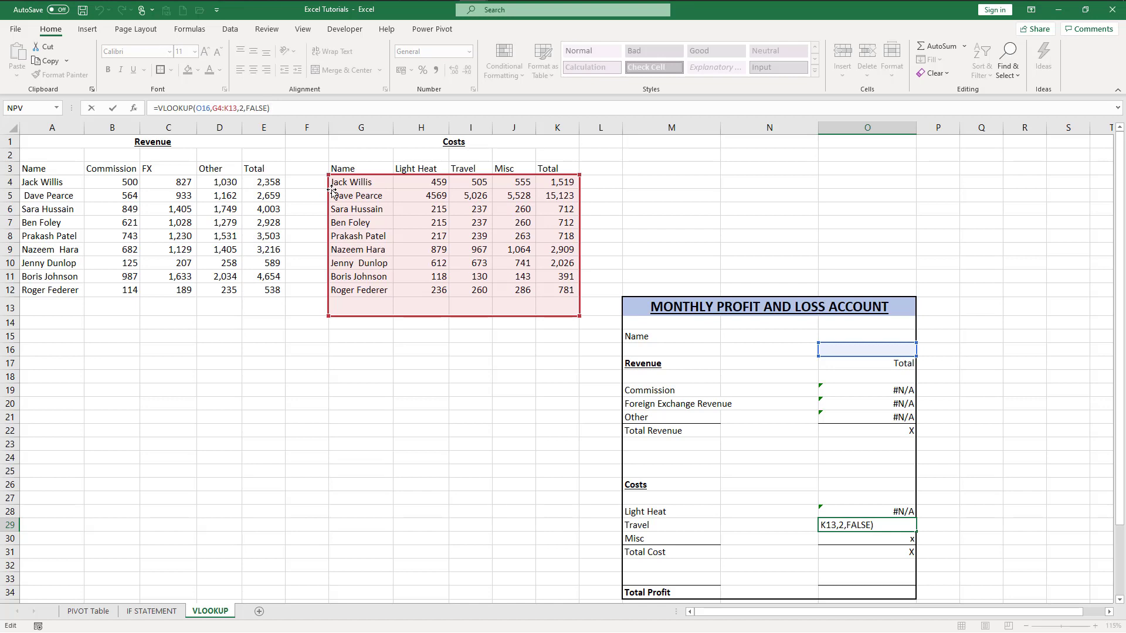
key("ctrl+Return")
key("ctrl+z")
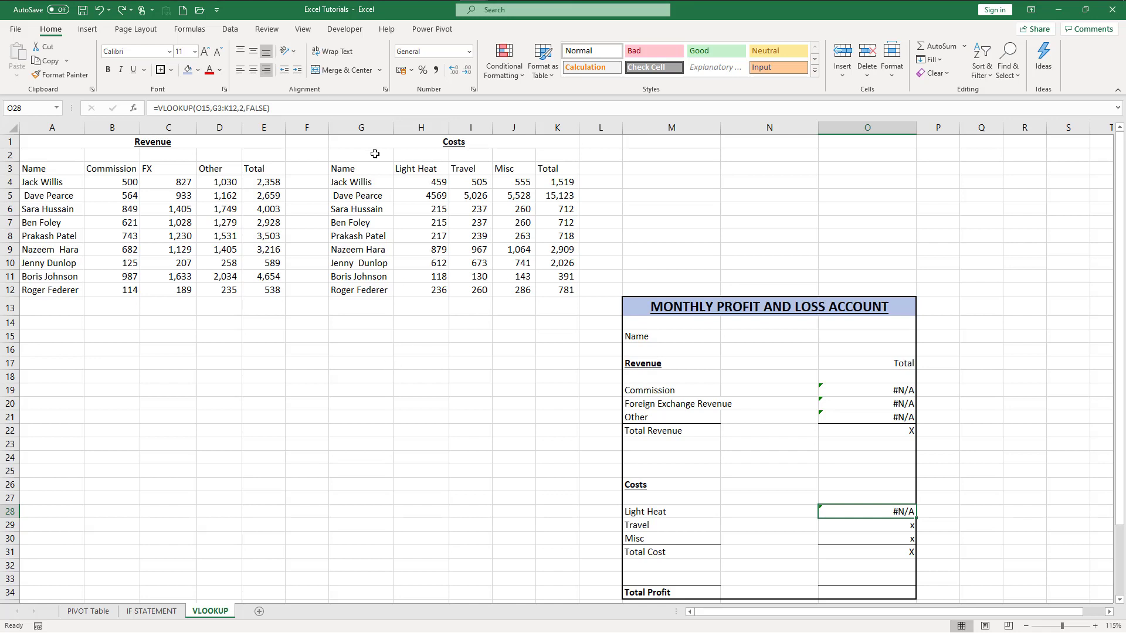
- Make the references in the Light Heat formula in O28 absolute, as $O$15 and $G$3:$K$12
left_click(327, 108)
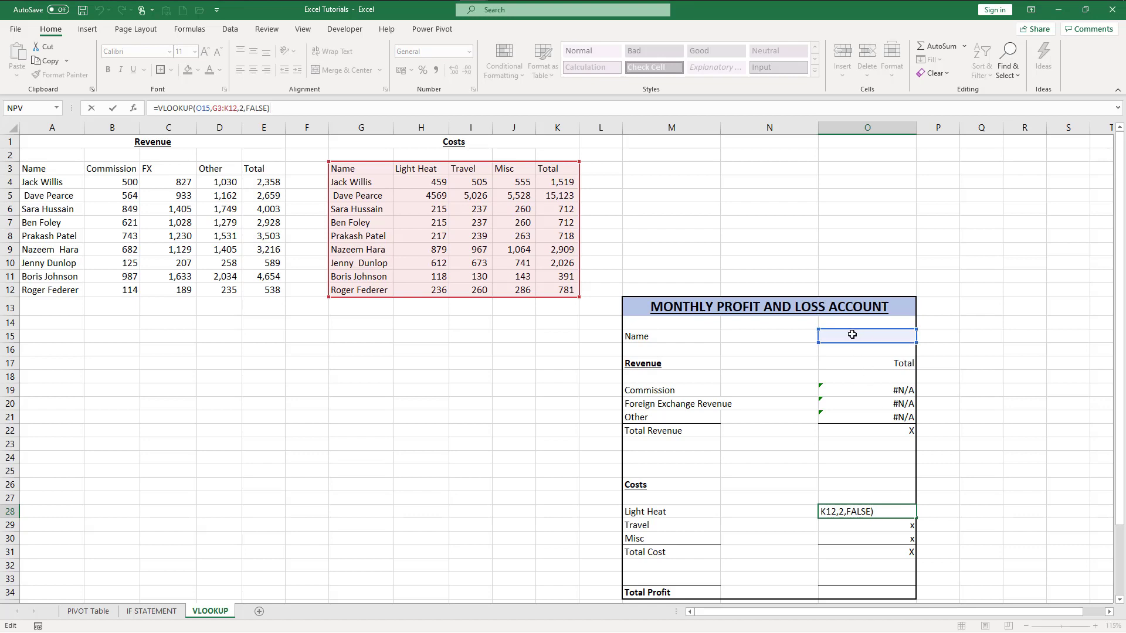
left_click(200, 108)
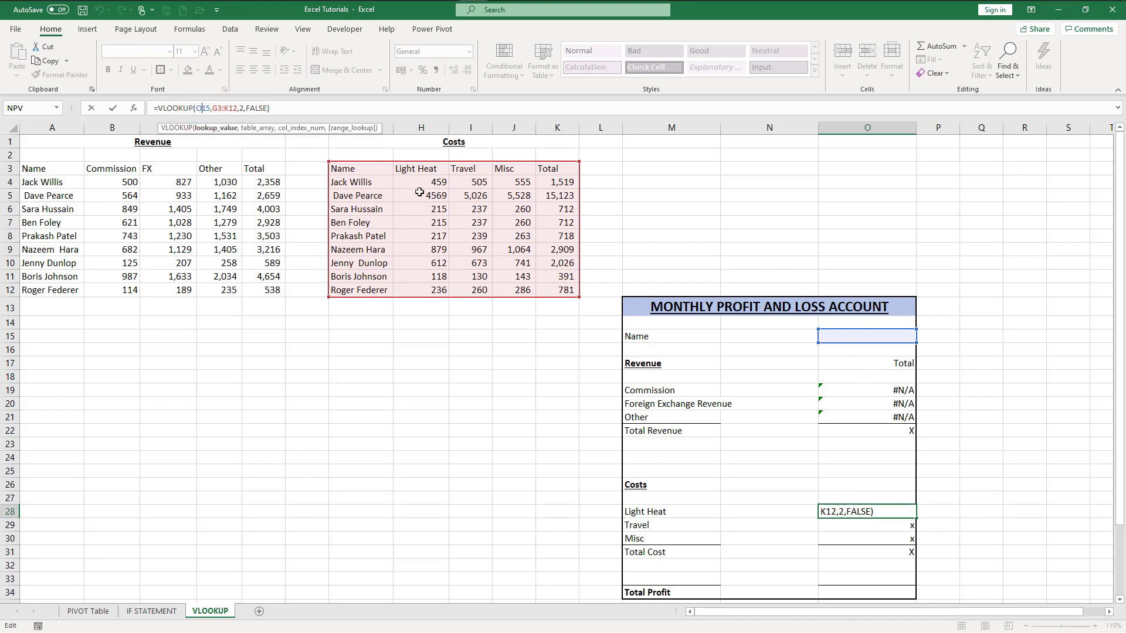
key("F4")
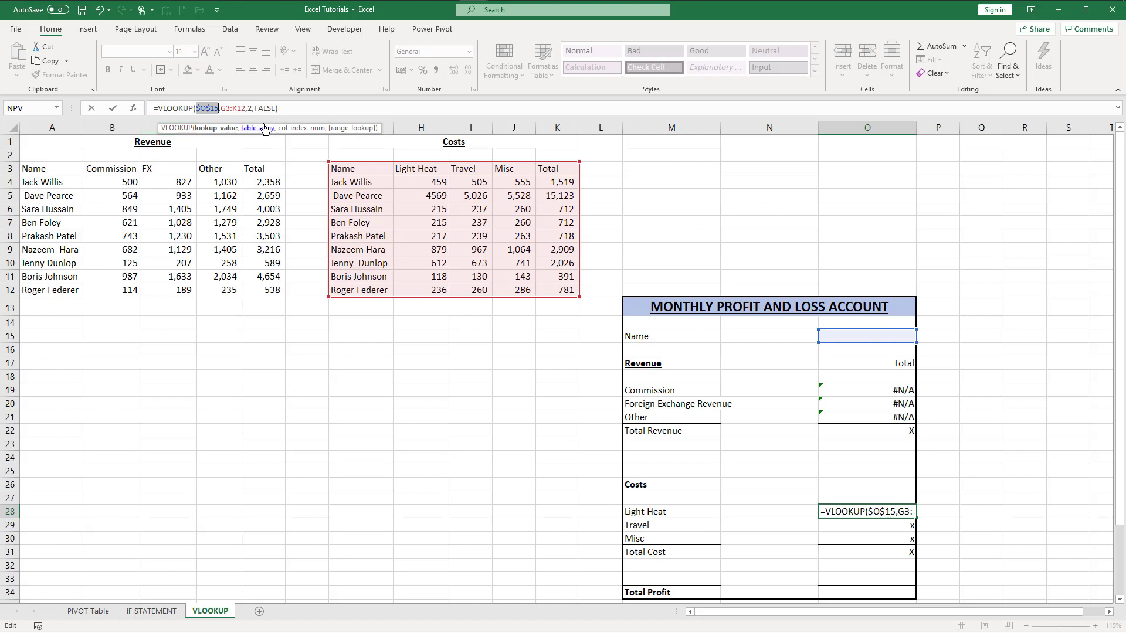
left_click(226, 108)
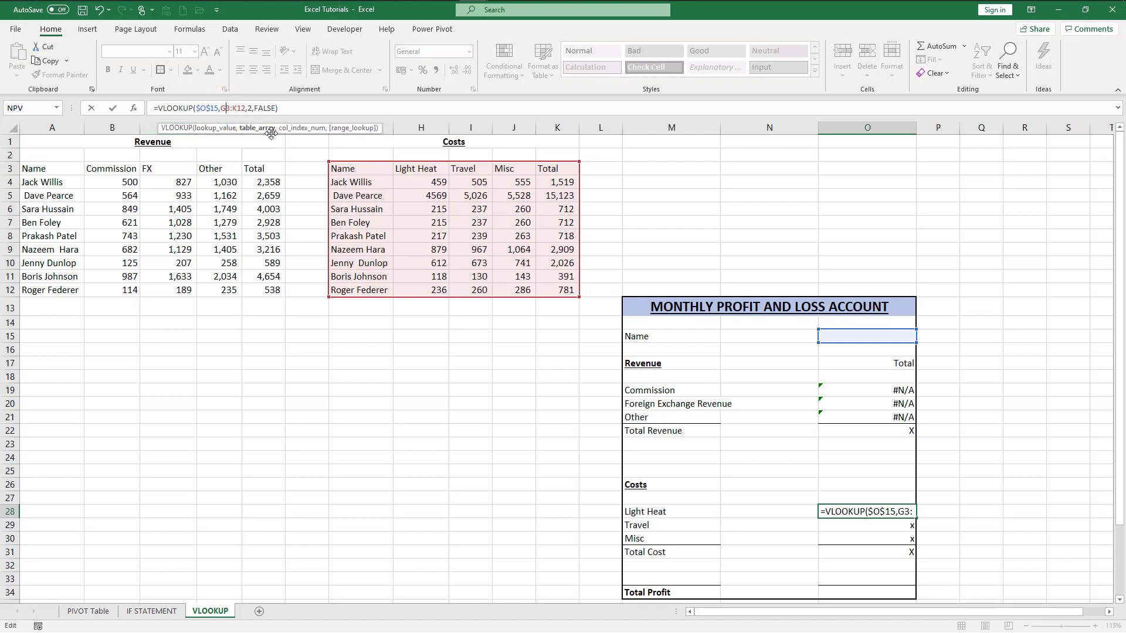
key("shift+F4")
key("Return")
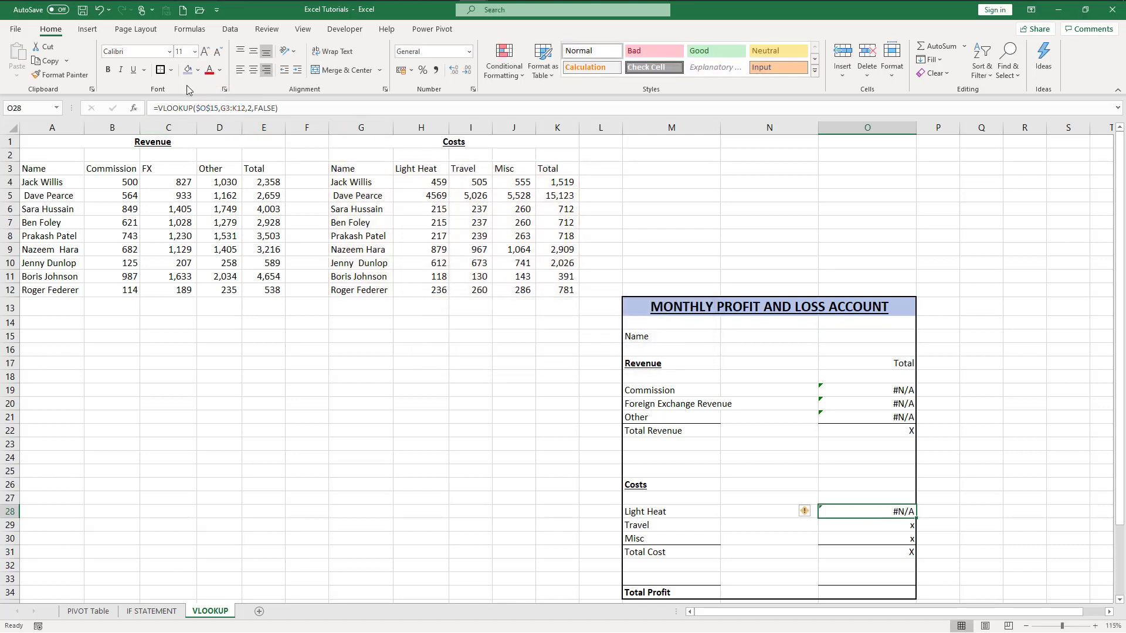
left_click(225, 112)
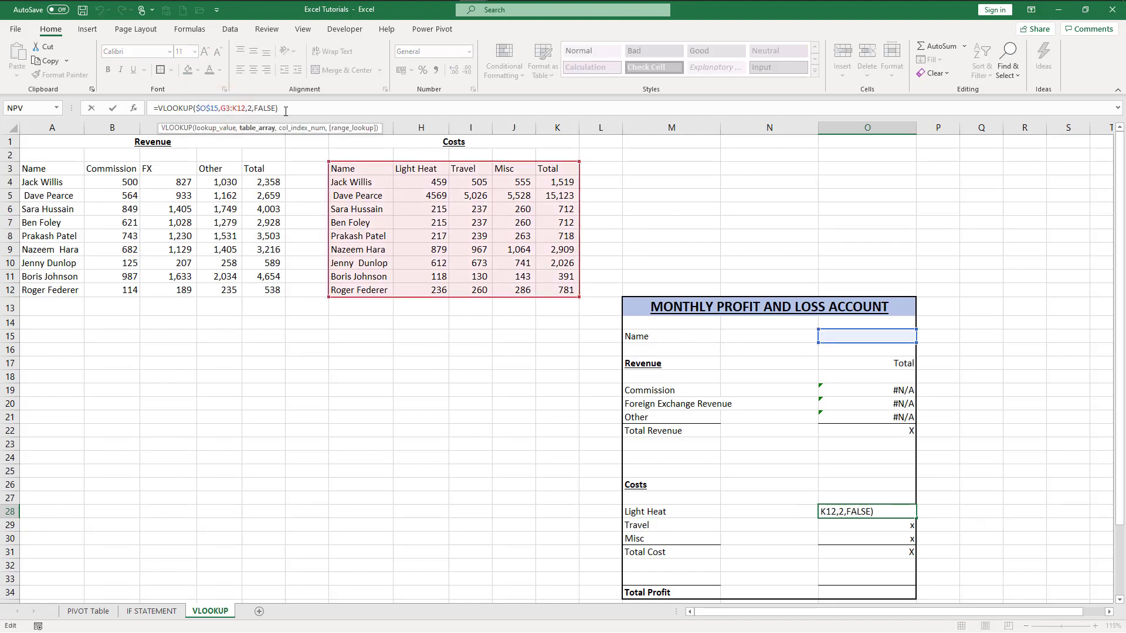
key("F4")
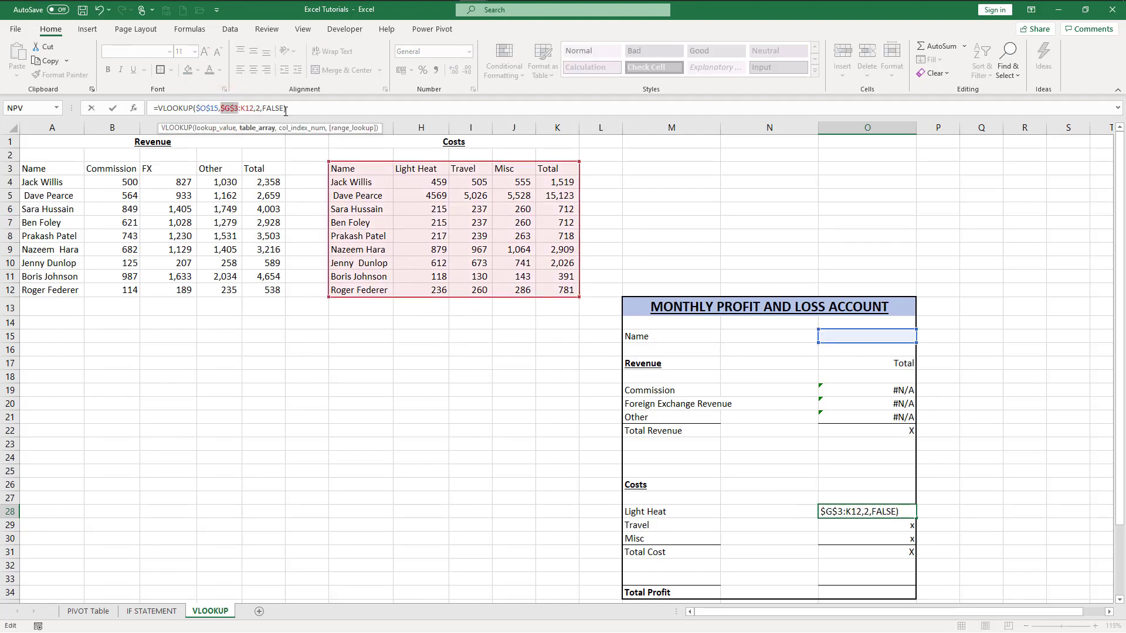
left_click(253, 106)
key("F4")
key("Return")
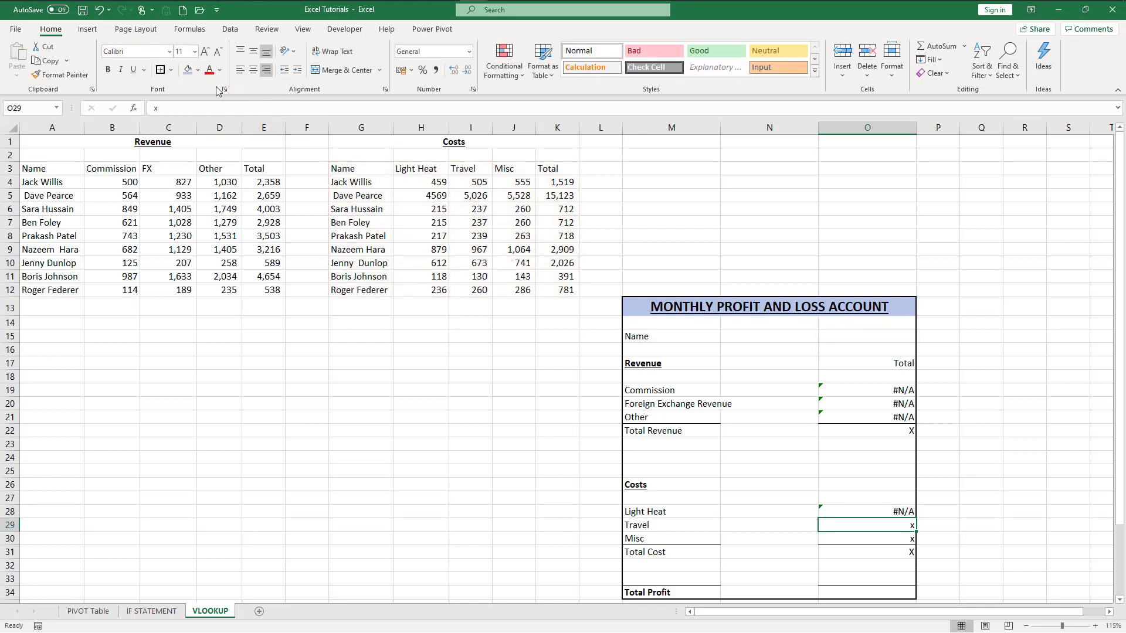
- Copy the Light Heat formula down to the Travel total in O29 and set its column index to 3
left_click(870, 512)
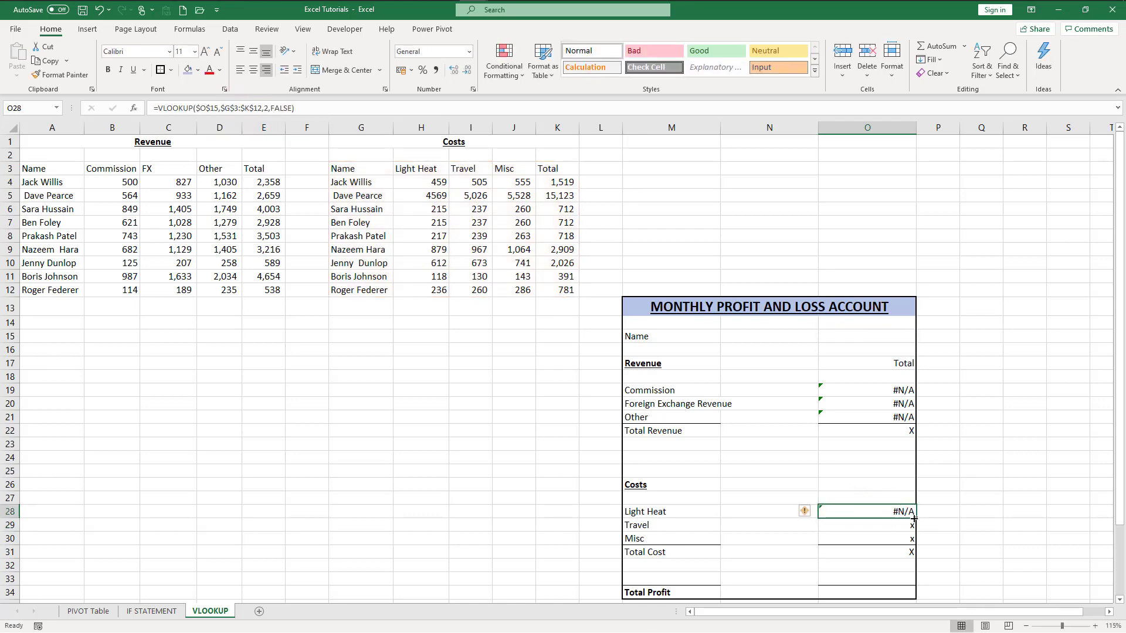
left_click_drag(915, 519, 888, 525)
left_click(888, 525)
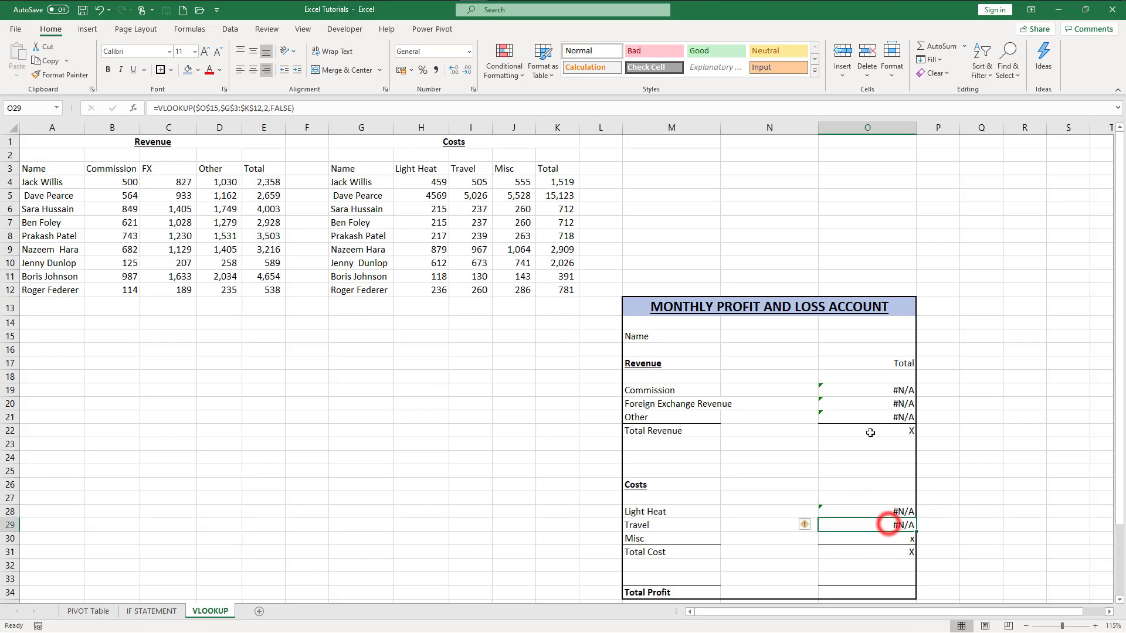
left_click(843, 108)
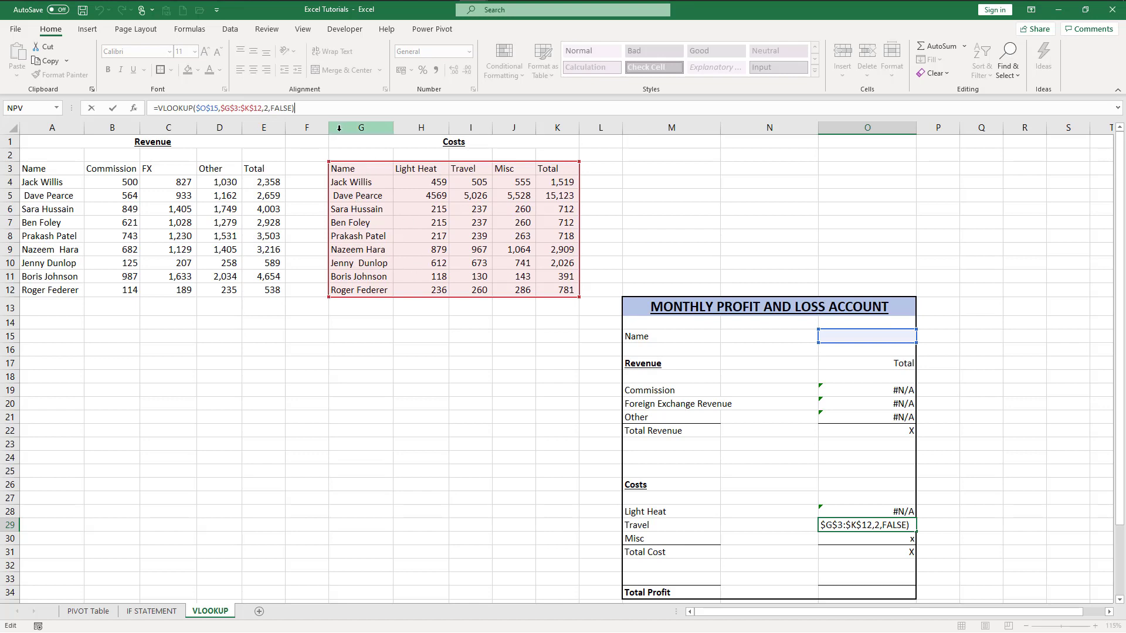
double_click(266, 108)
type("3")
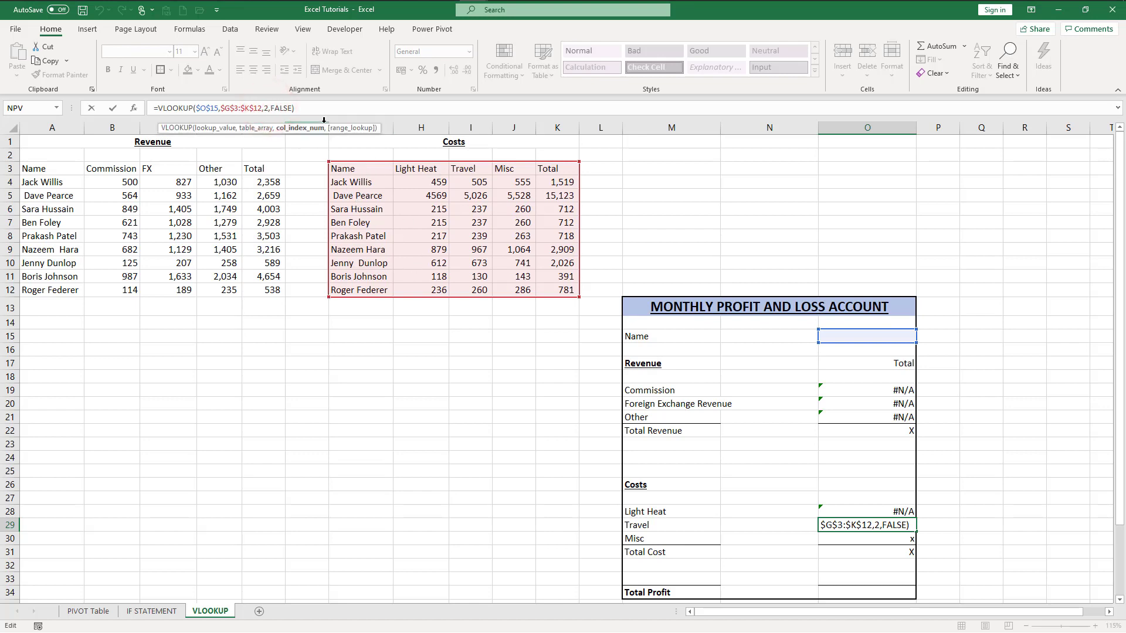
key("Return")
- Copy the Travel formula down to the Misc total in O30 and set its column index to 4
key("Up")
key("shift+Down")
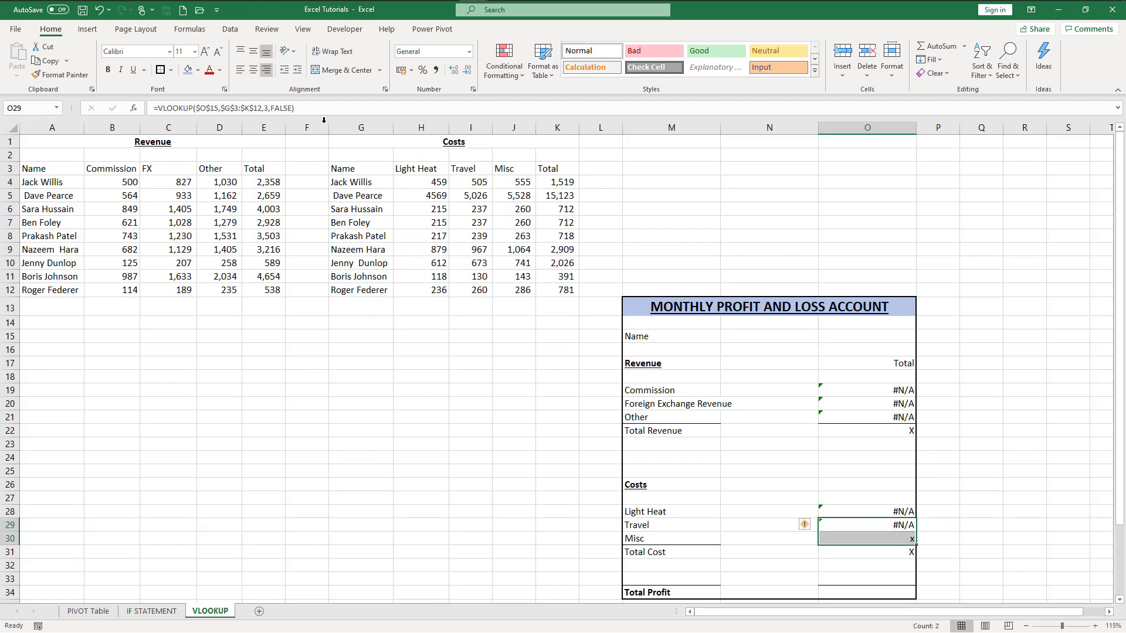
key("ctrl+d")
key("Down")
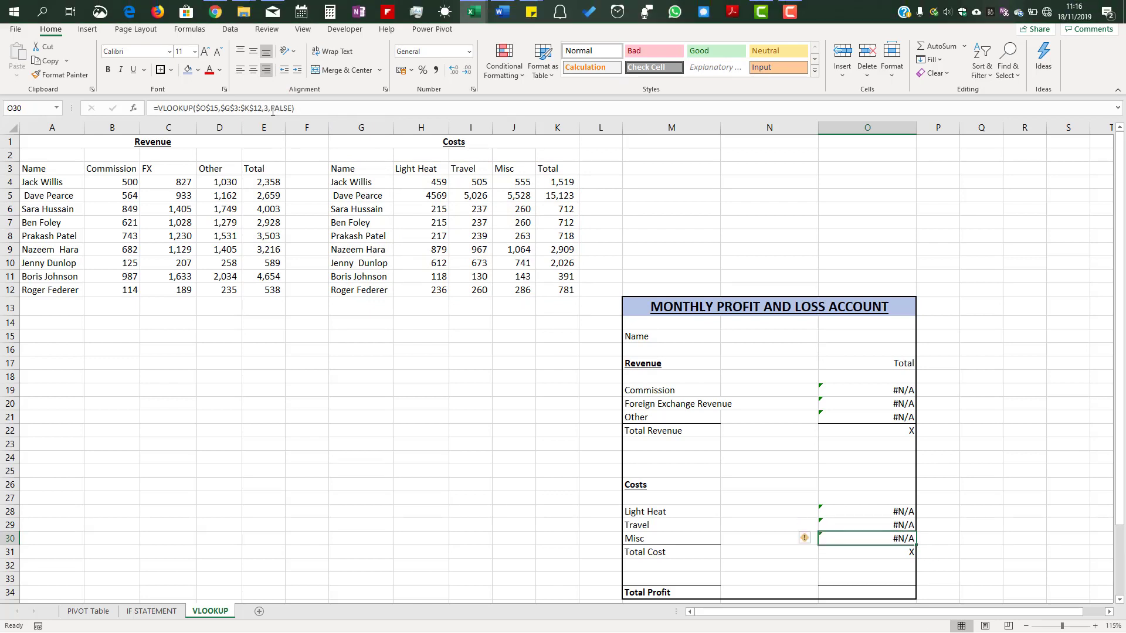
left_click(269, 109)
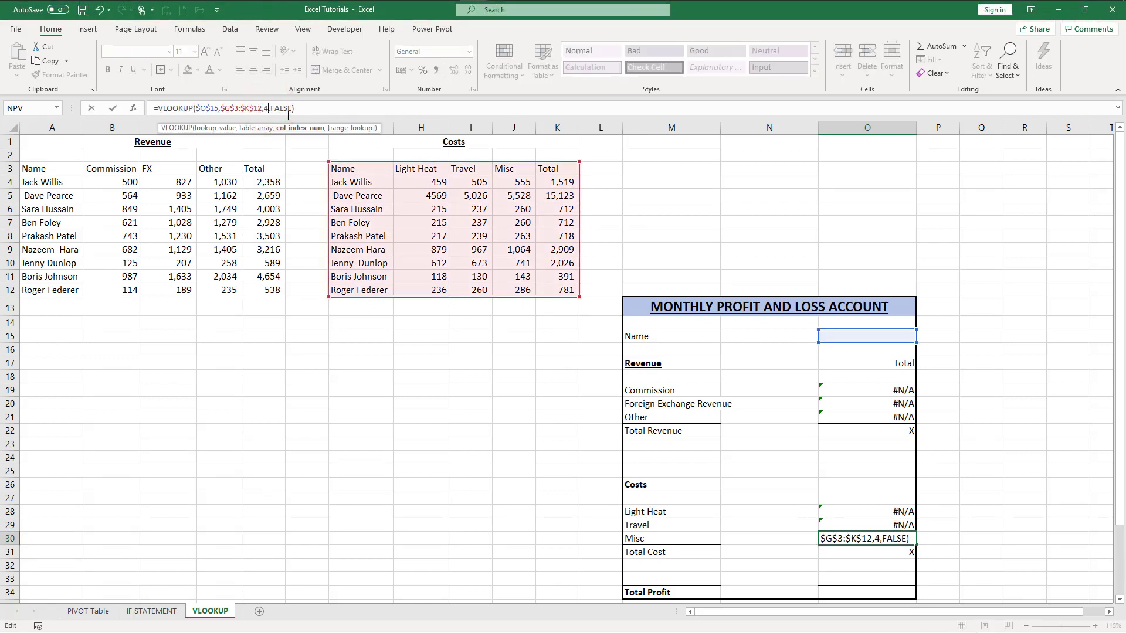
key("Return")
- Add a bottom border to the Misc total cell O30, above the Total Cost row
left_click(678, 443)
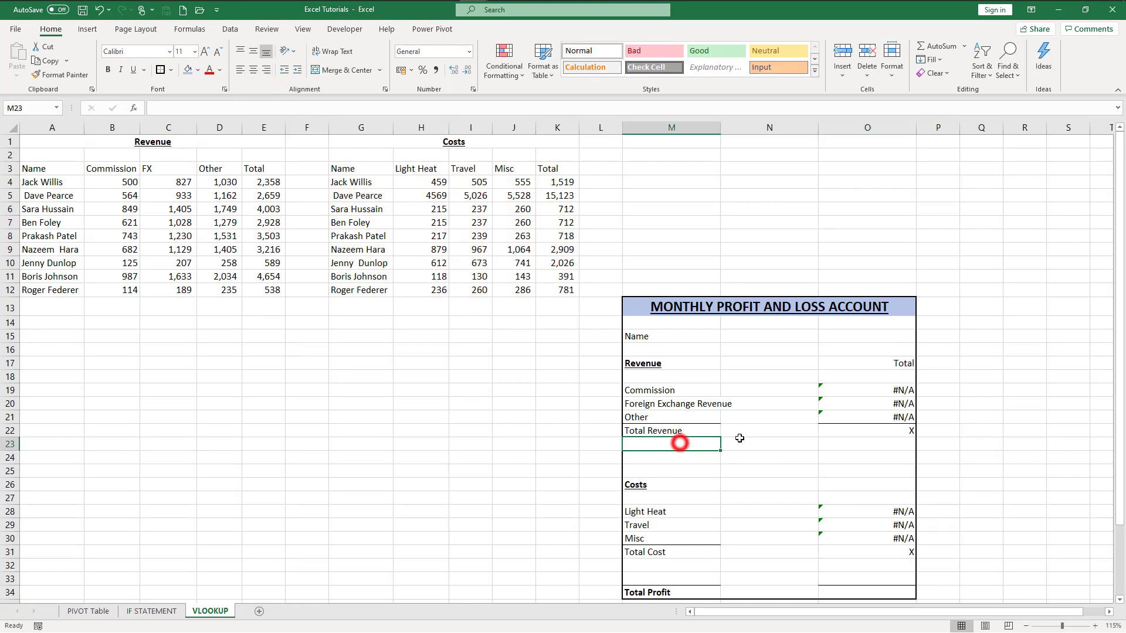
left_click(858, 536)
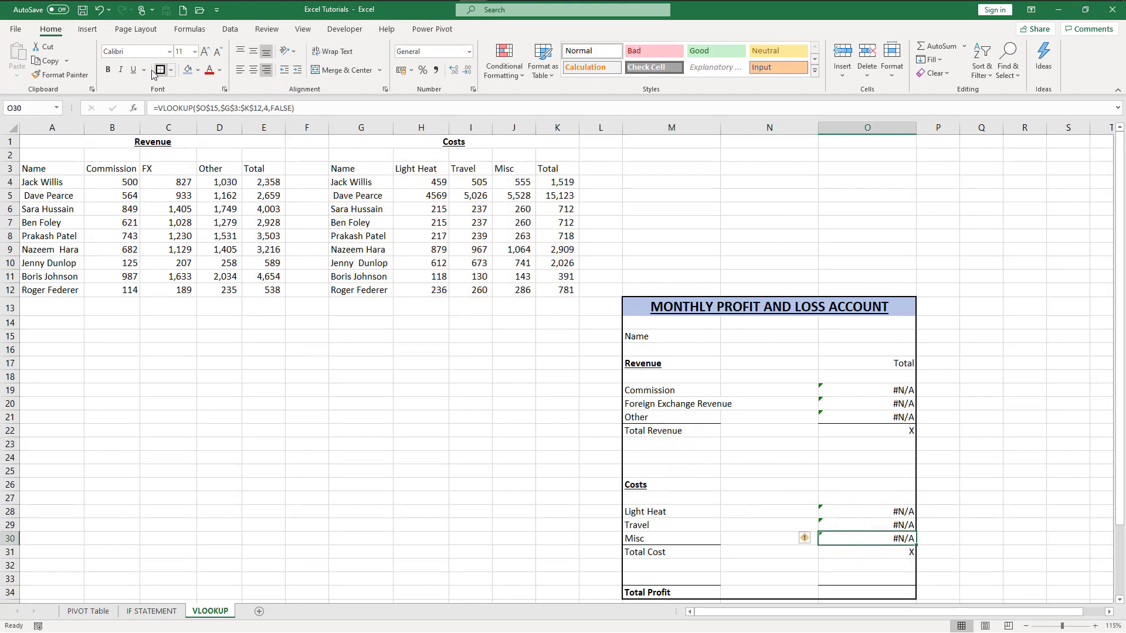
left_click(171, 70)
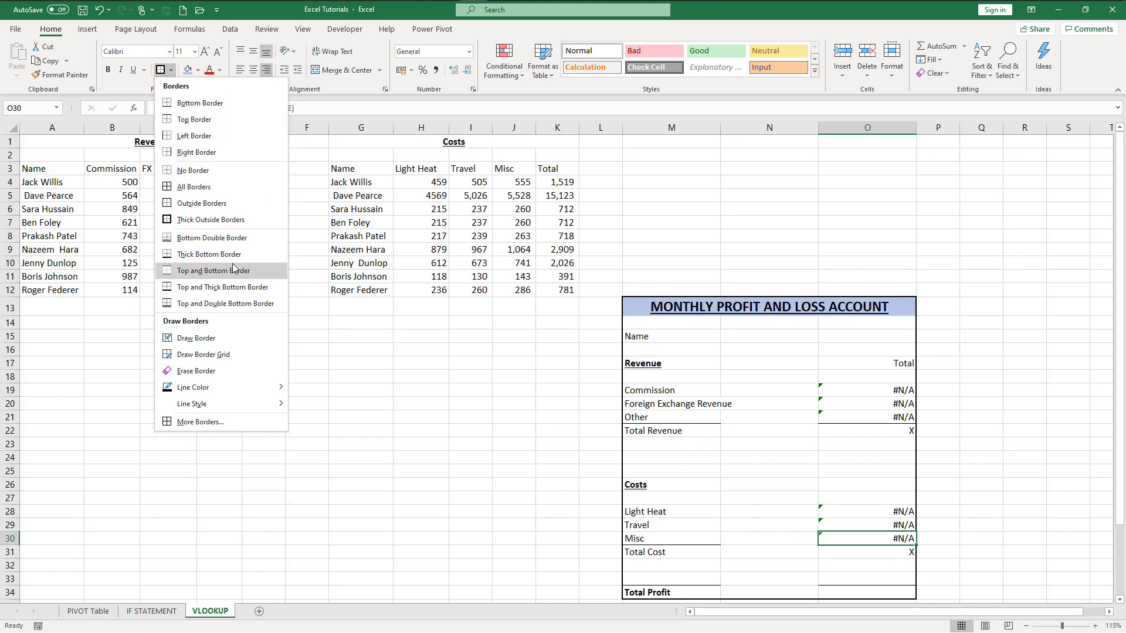
left_click(232, 104)
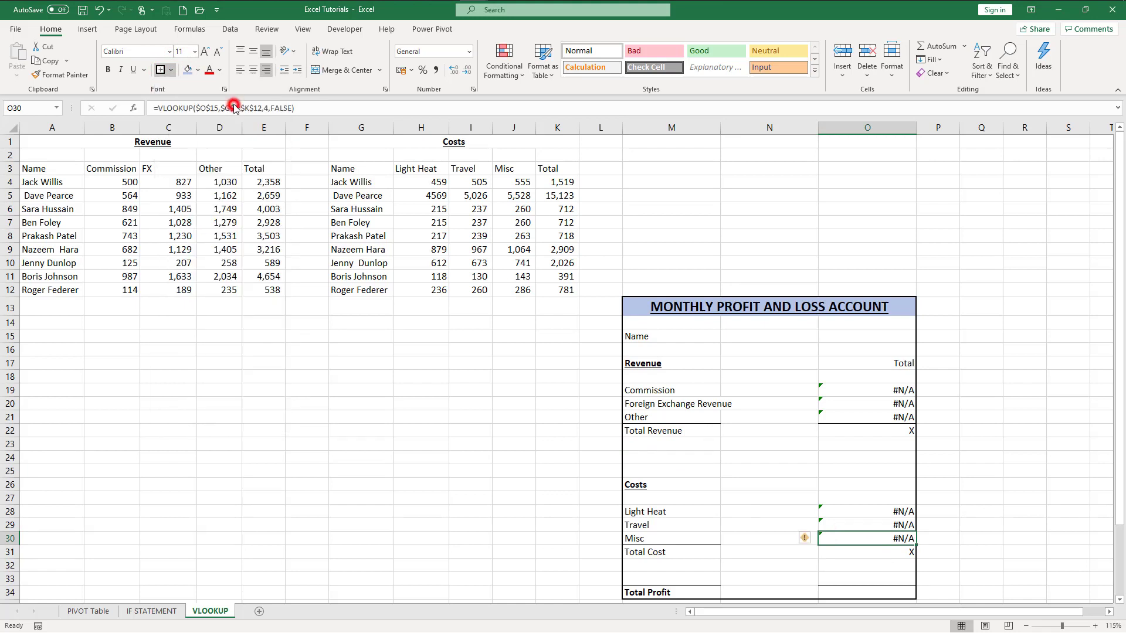
left_click(858, 467)
left_click(1026, 471)
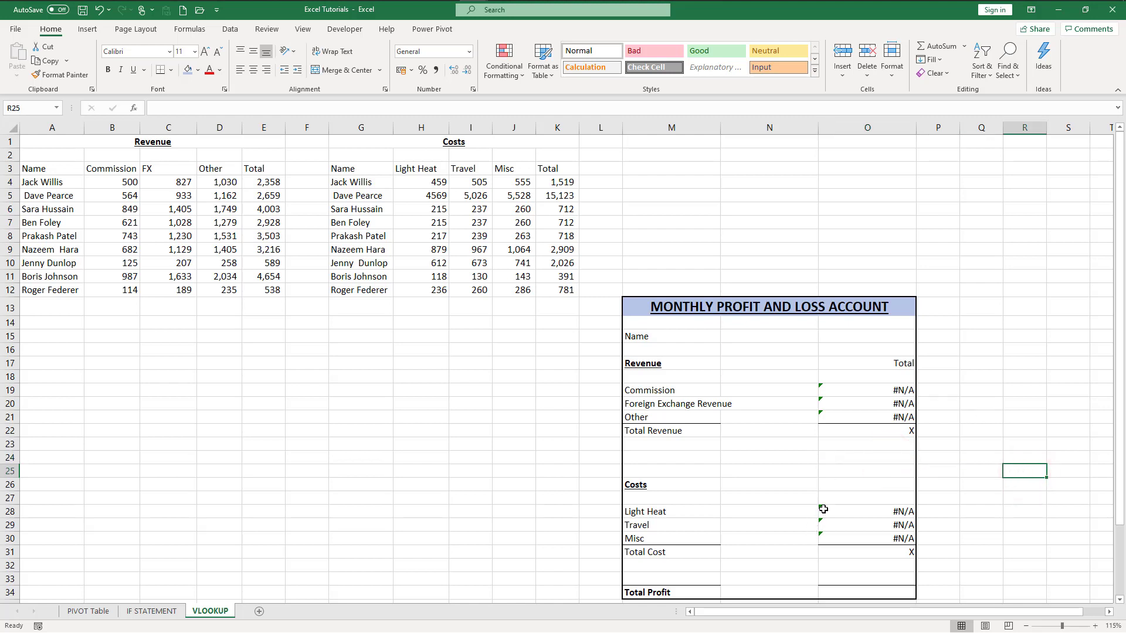
- Total the three revenue lines in the Total Revenue cell O22 with a SUM of O19:O21
left_click(654, 431)
key("Right")
key("Right")
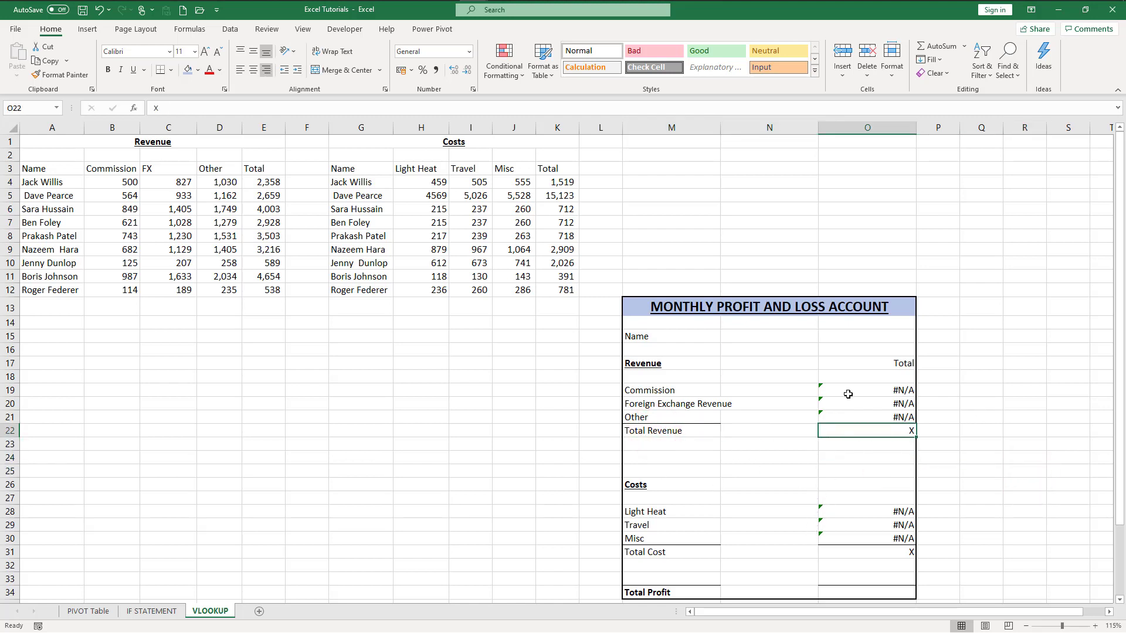
left_click(949, 47)
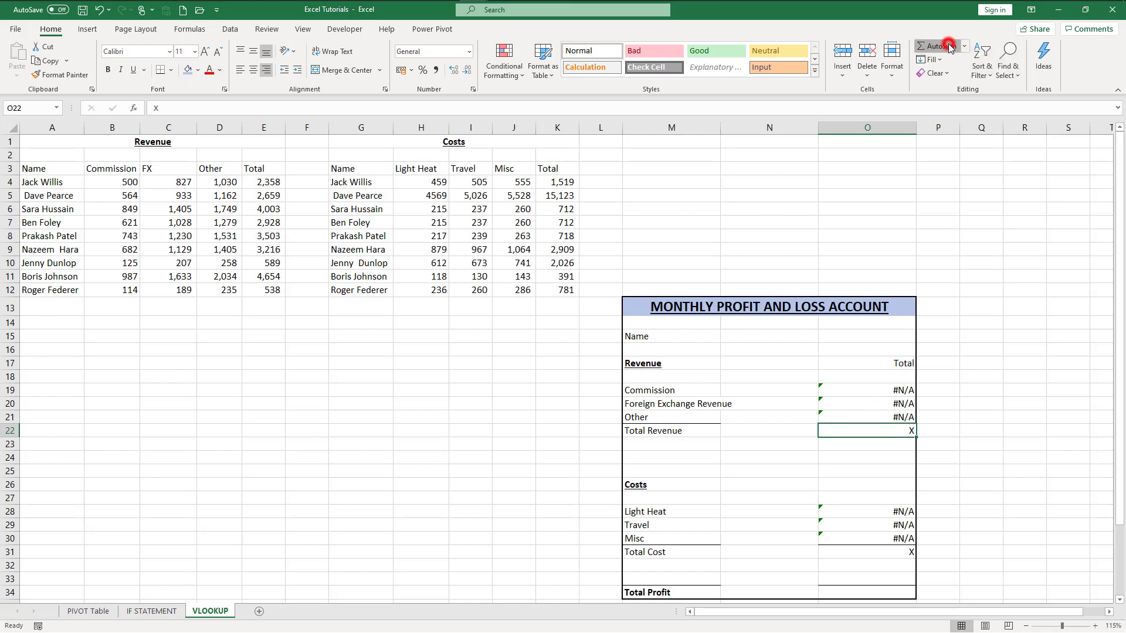
left_click(885, 390)
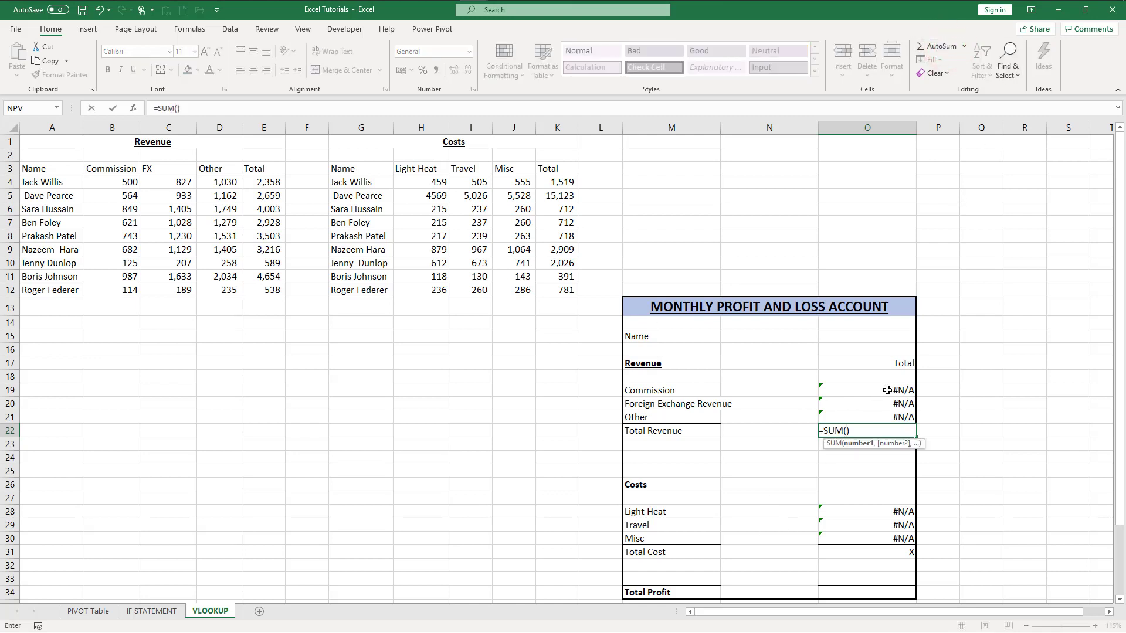
left_click_drag(886, 390, 880, 420)
key("Return")
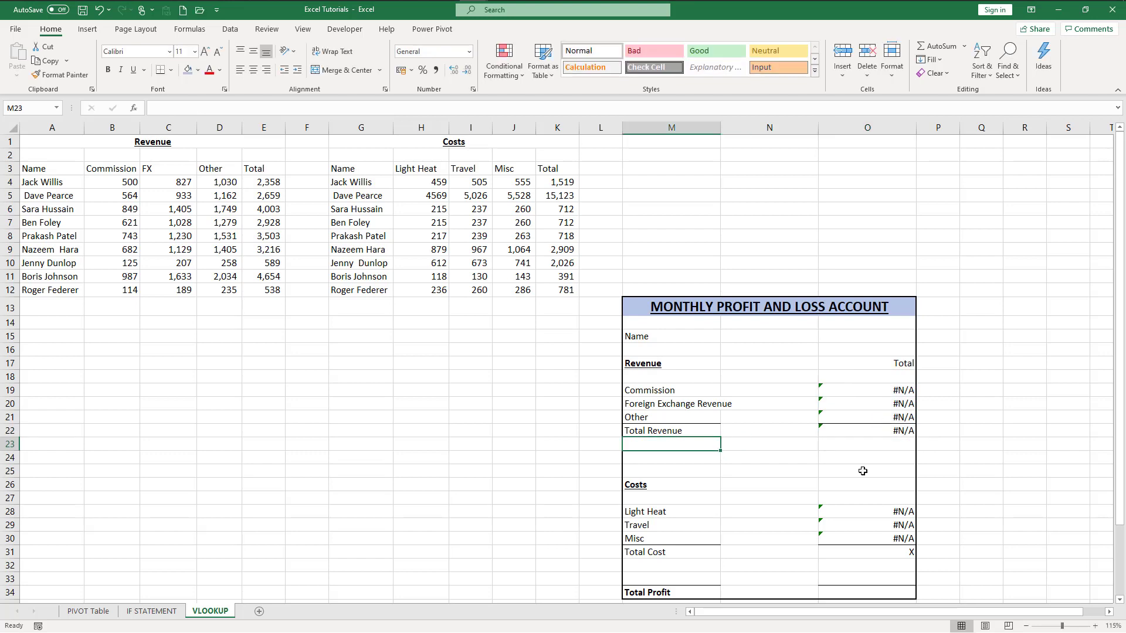
- Total the three cost lines in the Total Cost cell O31 with =SUM(O28:O30)
left_click(854, 553)
left_click(941, 47)
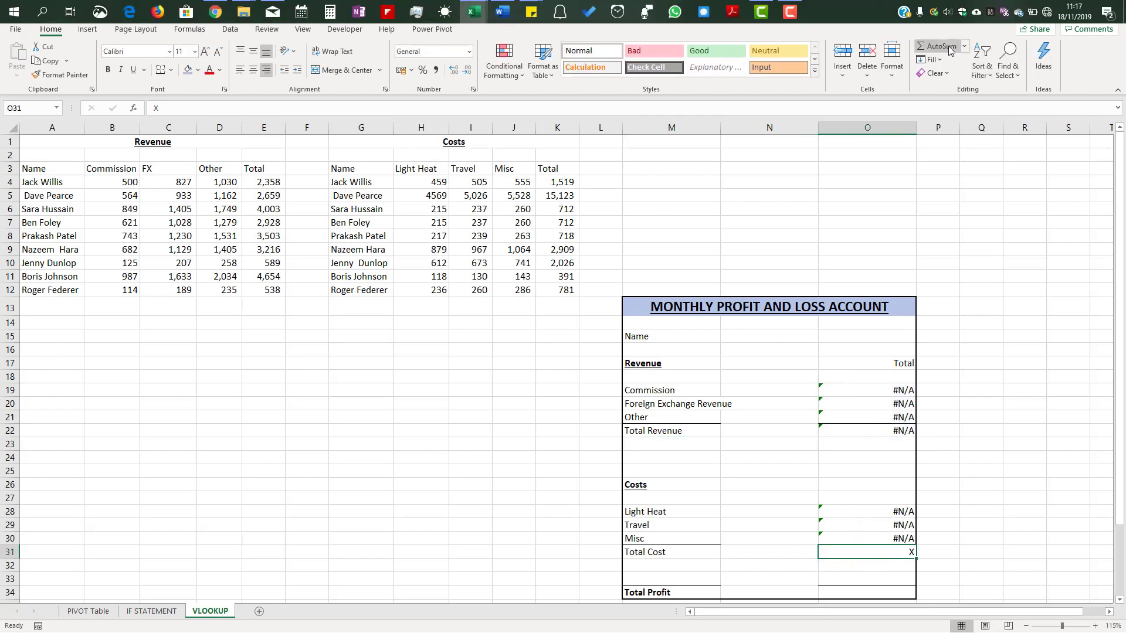
left_click_drag(889, 509, 886, 537)
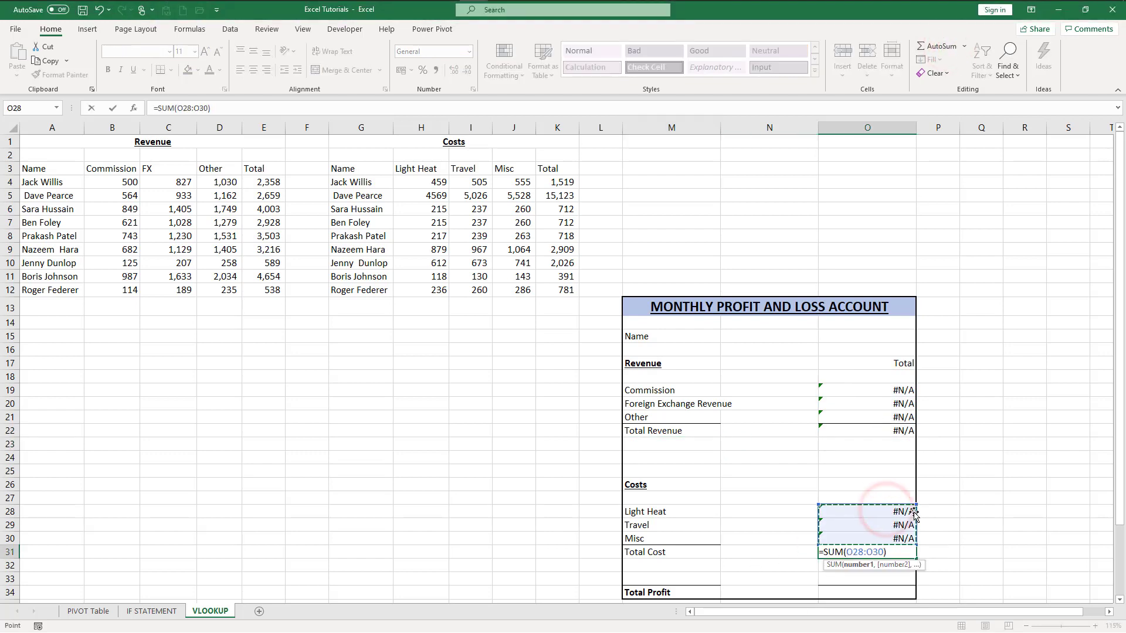
key("Return")
- Calculate Total Profit in O34 as total revenue minus total cost with =O22-O31
left_click(872, 591)
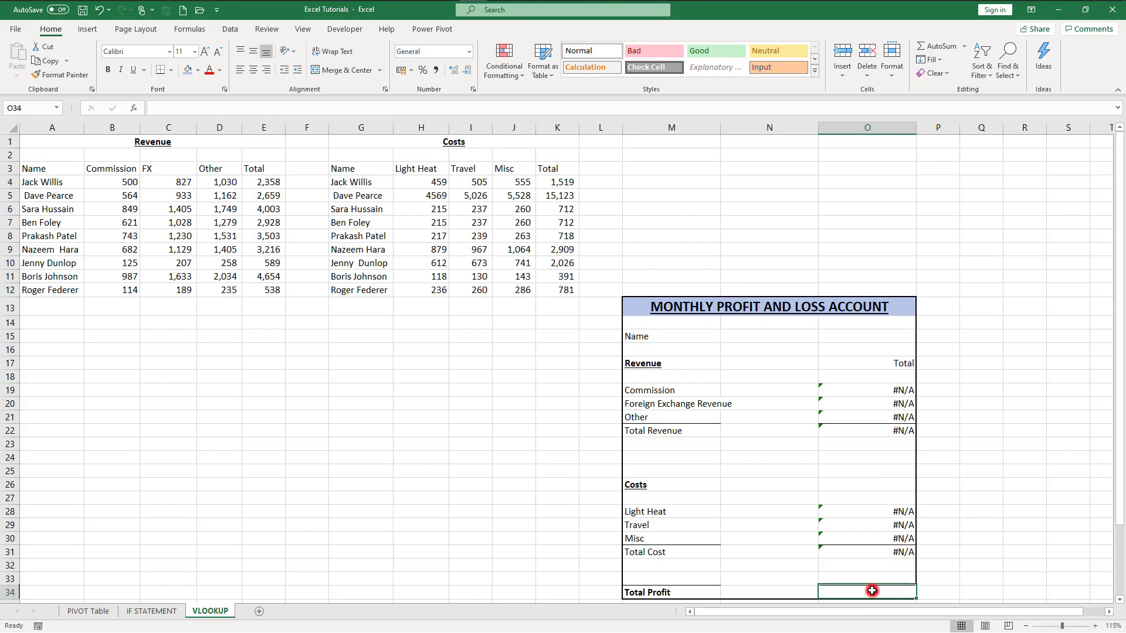
type("=")
left_click(877, 429)
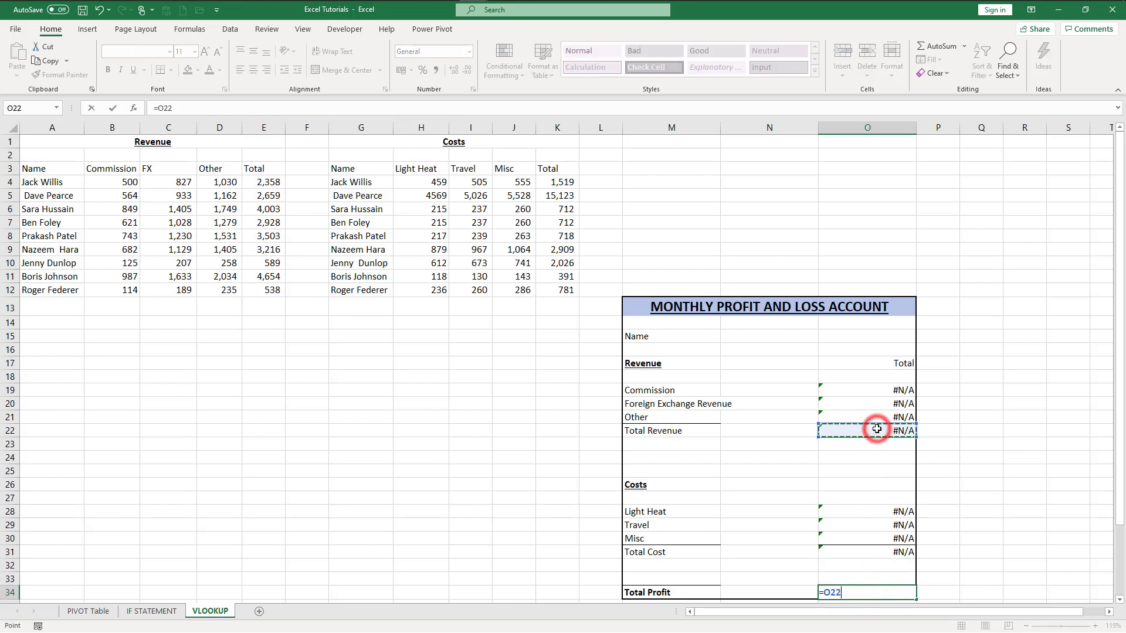
type("-")
left_click(900, 551)
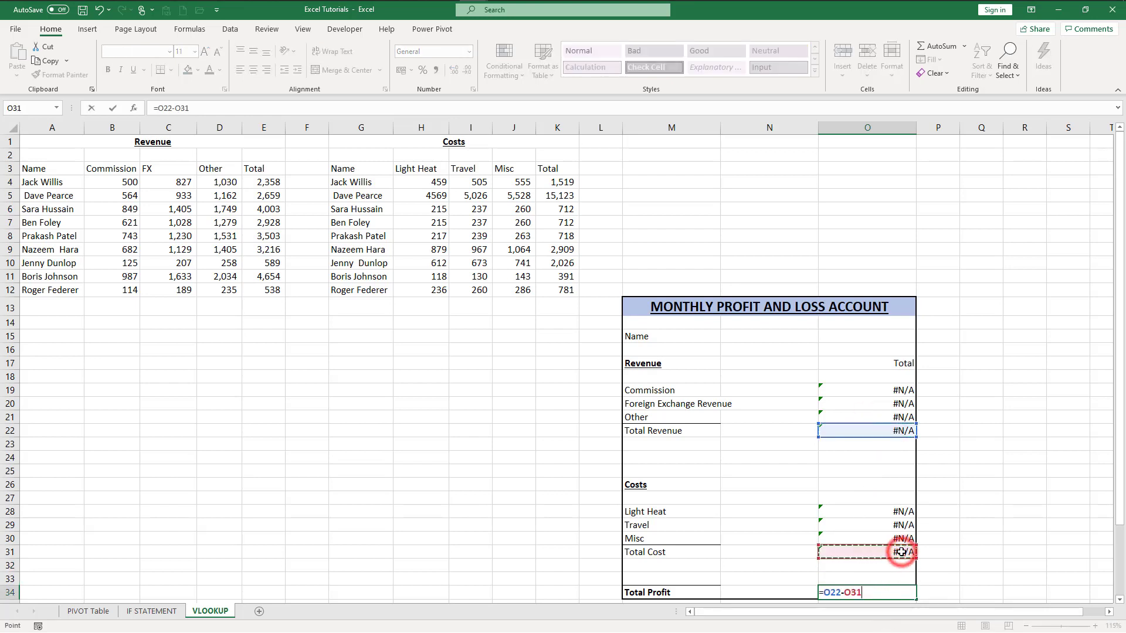
key("Return")
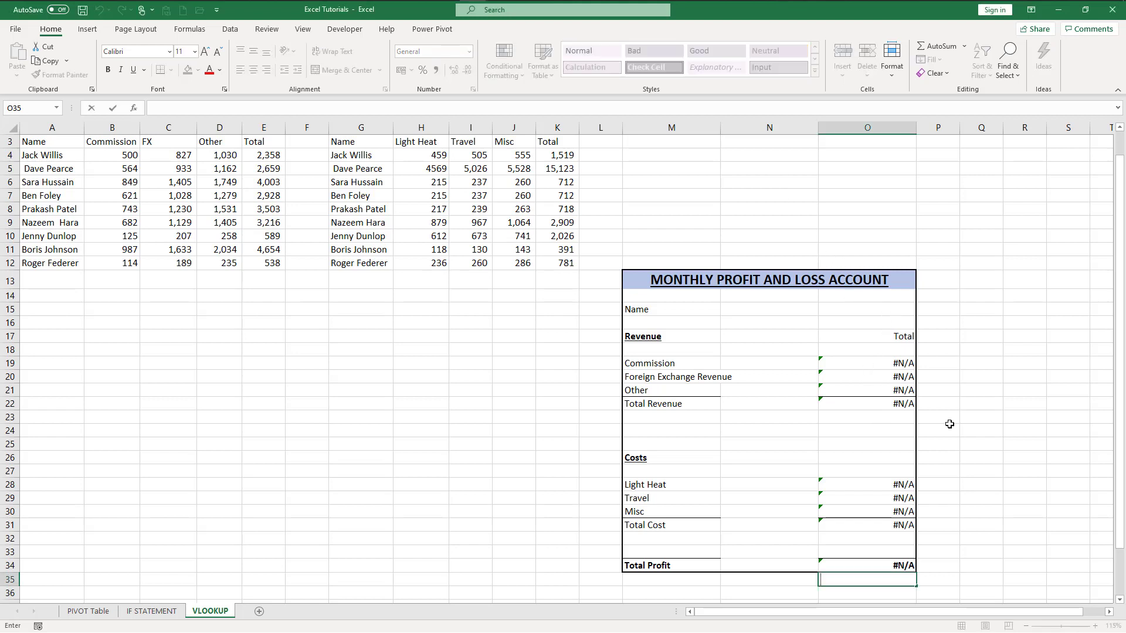
- Examine the cells referenced by the Commission VLOOKUP formula in O19
left_click(885, 366)
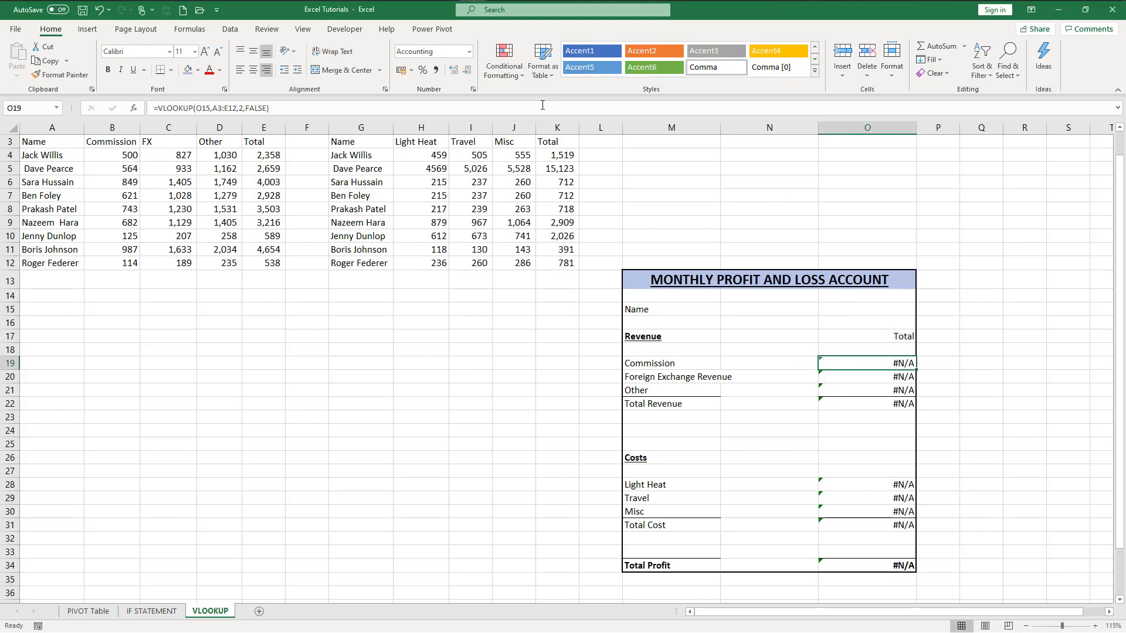
key("F2")
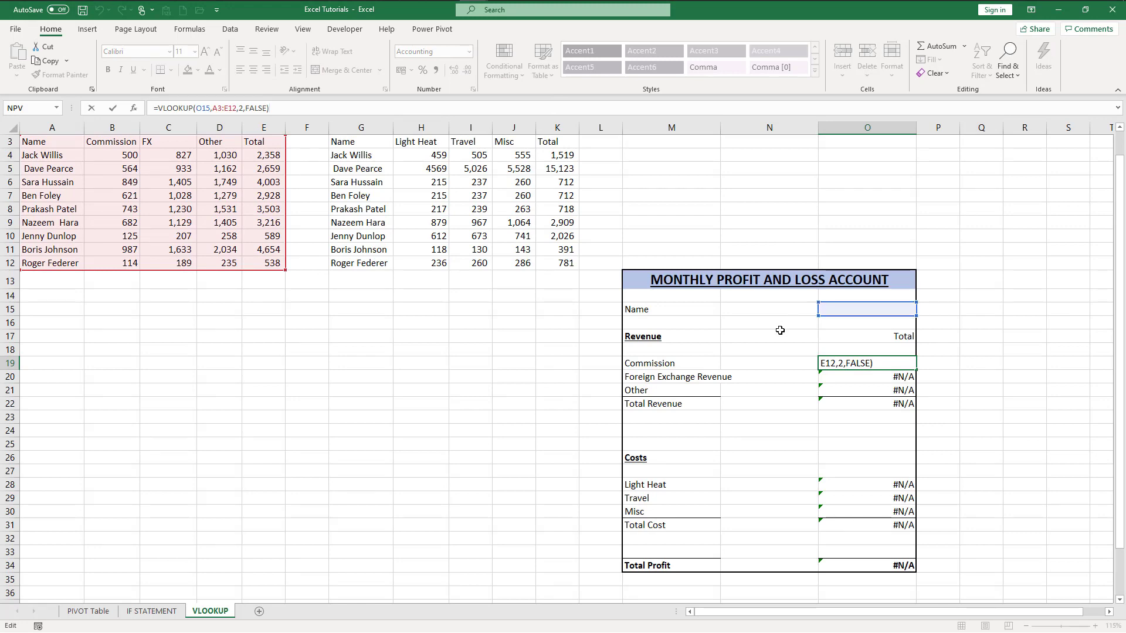
left_click(953, 334)
- Enter the full name of the person in row 10 in O15 and check the account against the totals in E10 and K10
left_click(891, 311)
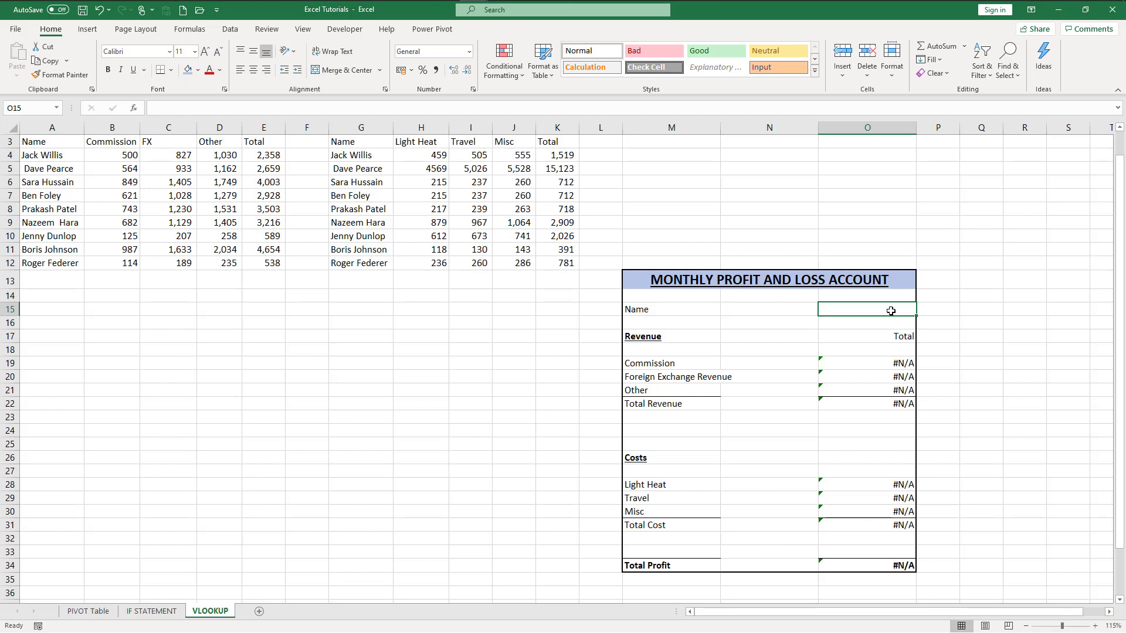
type("Jenny ")
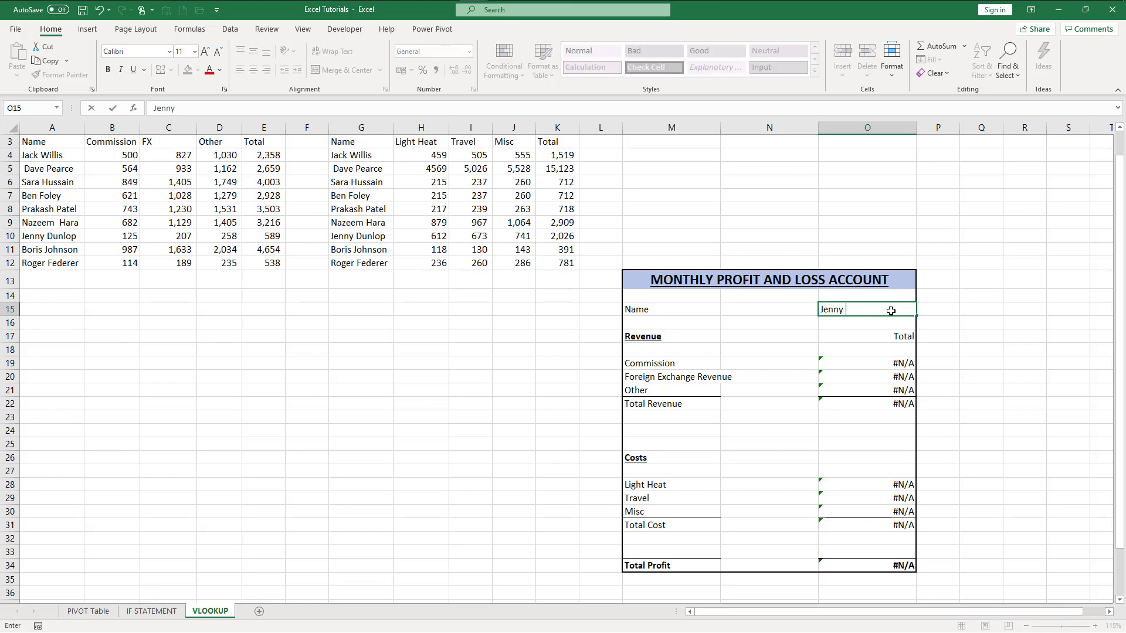
type("Dunlop")
key("Return")
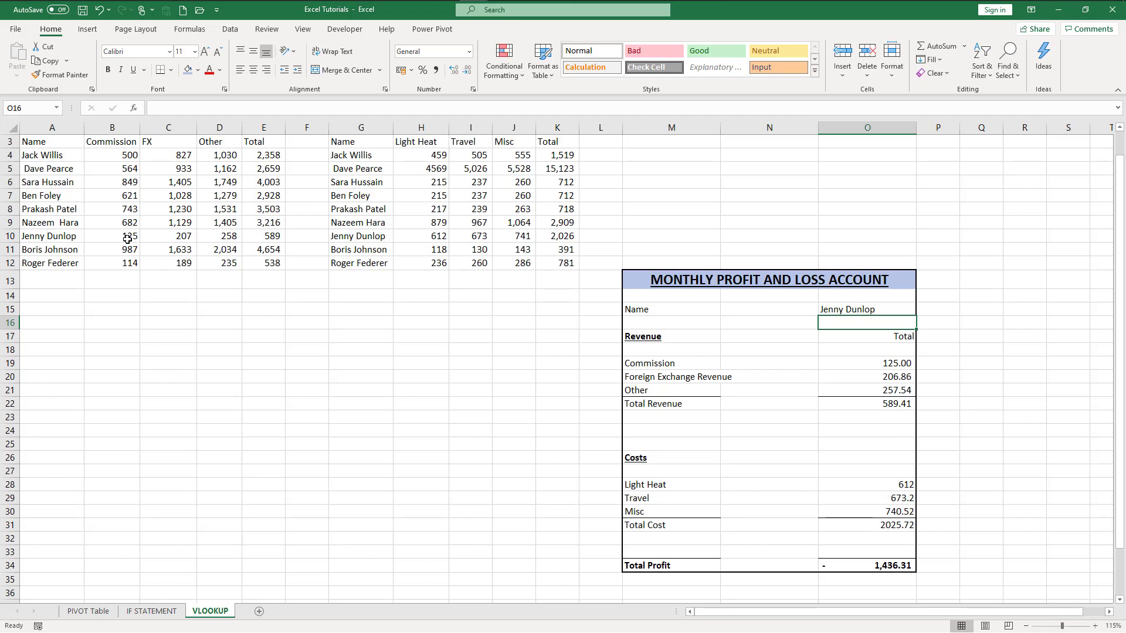
left_click(269, 236)
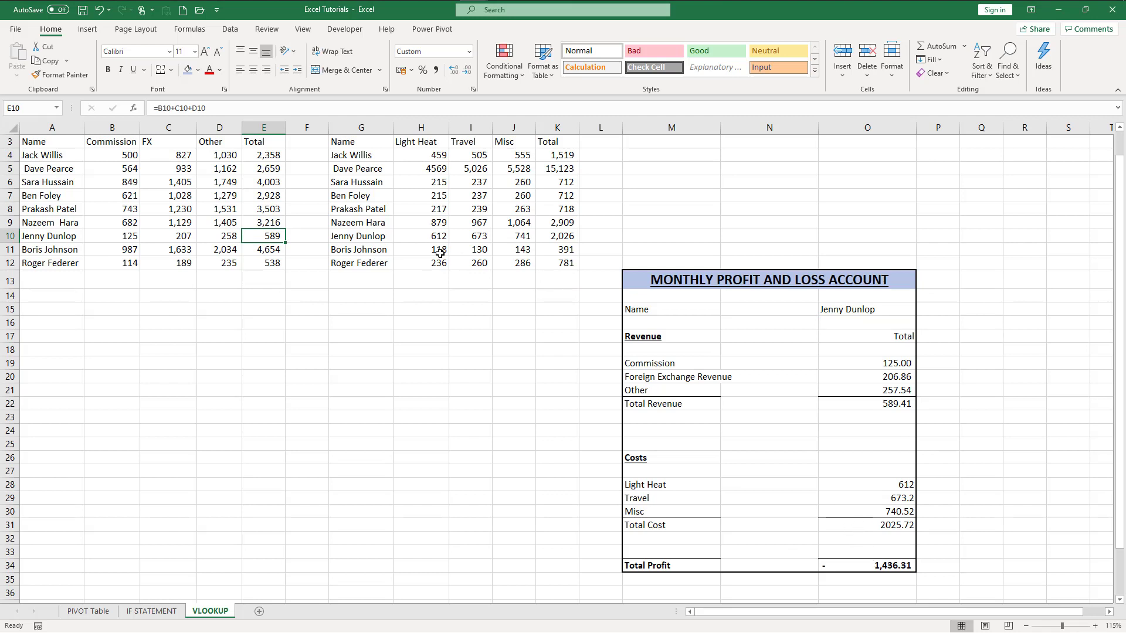
left_click(553, 236)
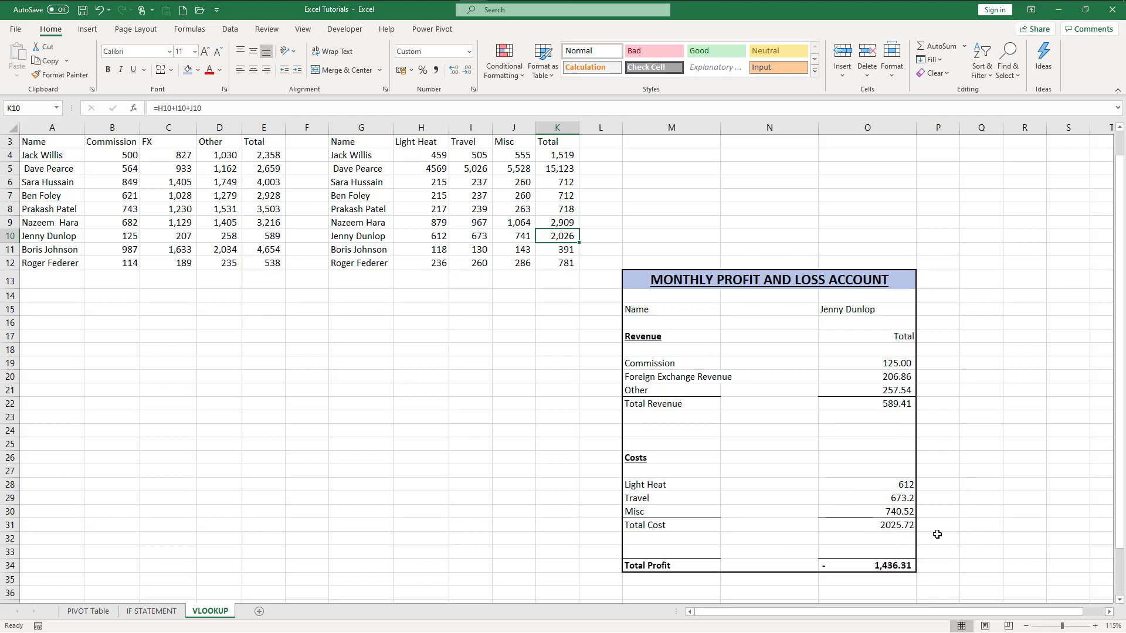
- Replace the name in O15 with the full name of the person in row 4
left_click(894, 311)
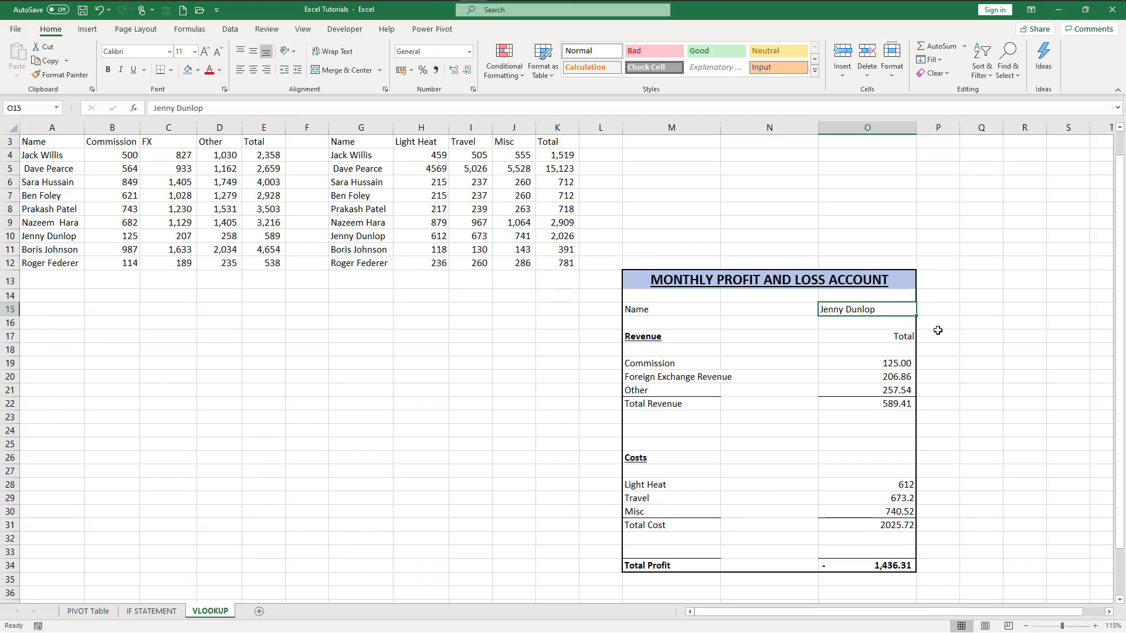
type("Jack Willis")
key("Return")
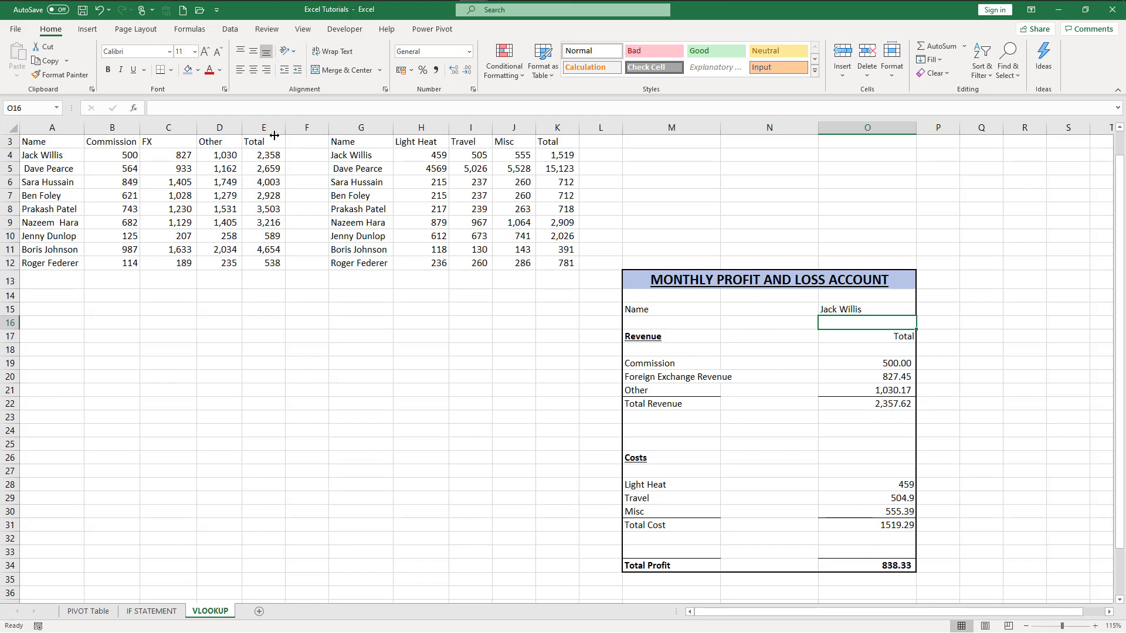
- Compare the account with the row 4 totals in E4 and K4, temporarily showing E4 to two decimal places
left_click(260, 152)
left_click(454, 70)
left_click(454, 71)
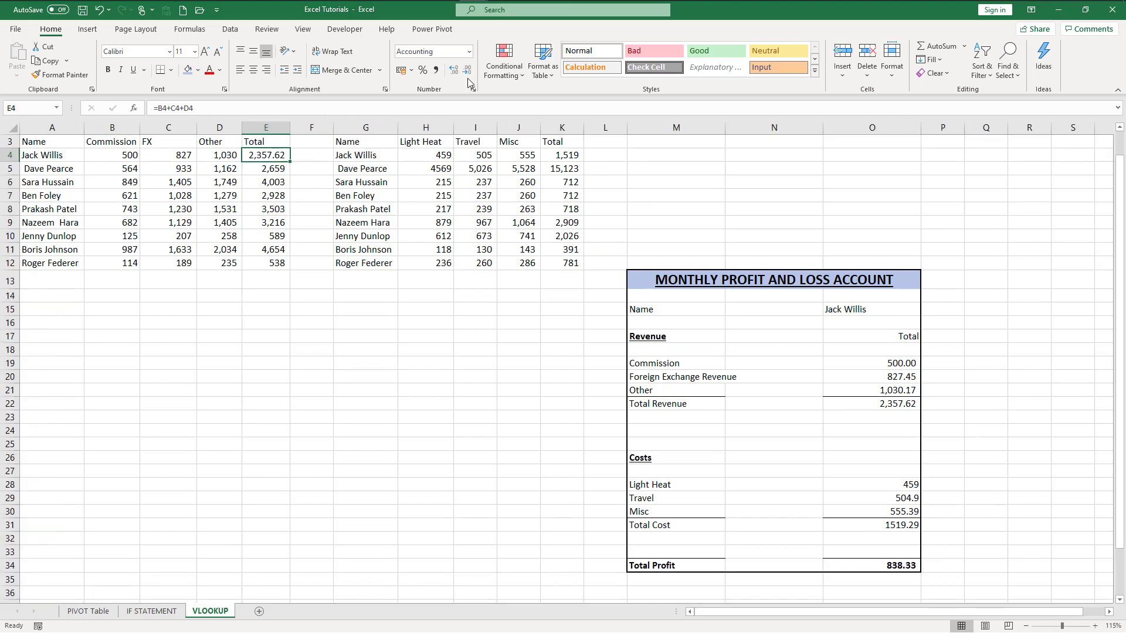
left_click(467, 72)
left_click(467, 72)
left_click(556, 158)
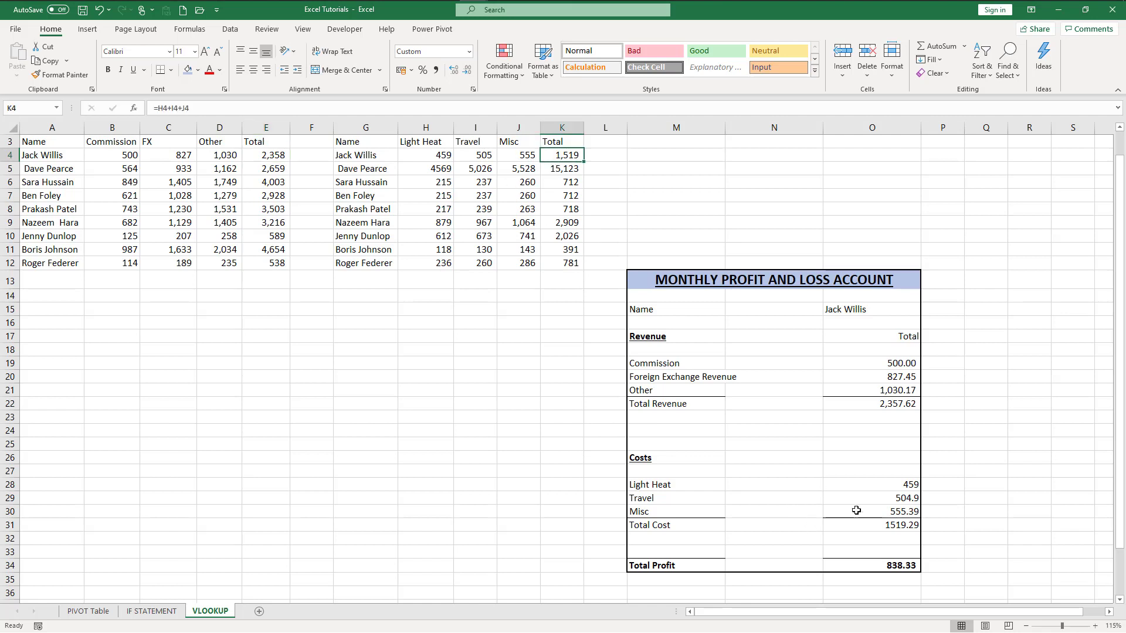
left_click(892, 577)
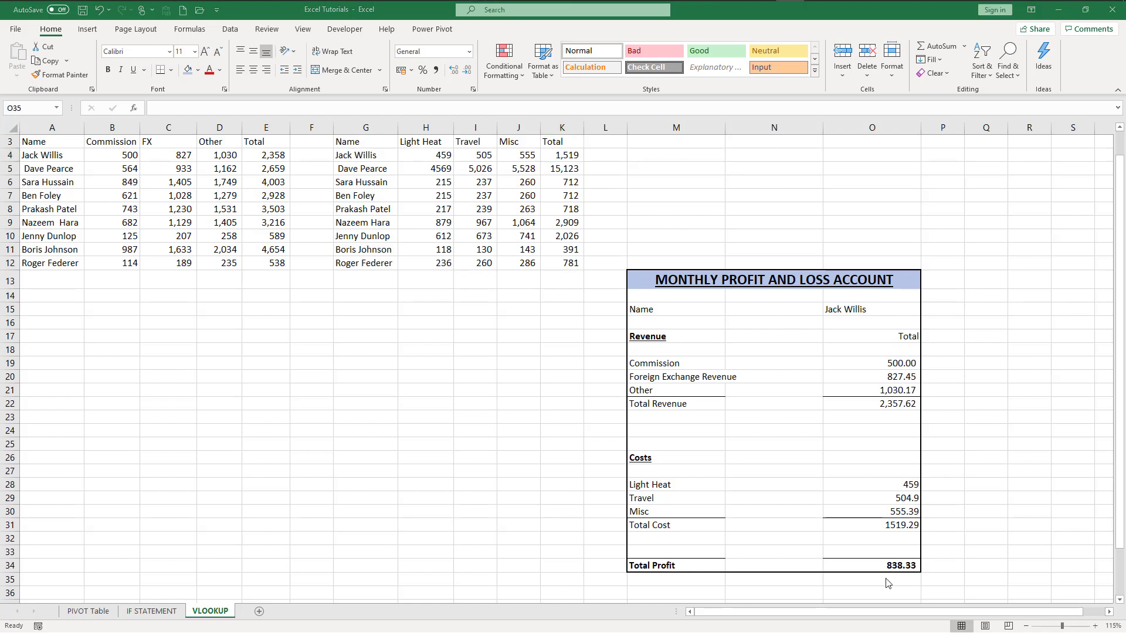